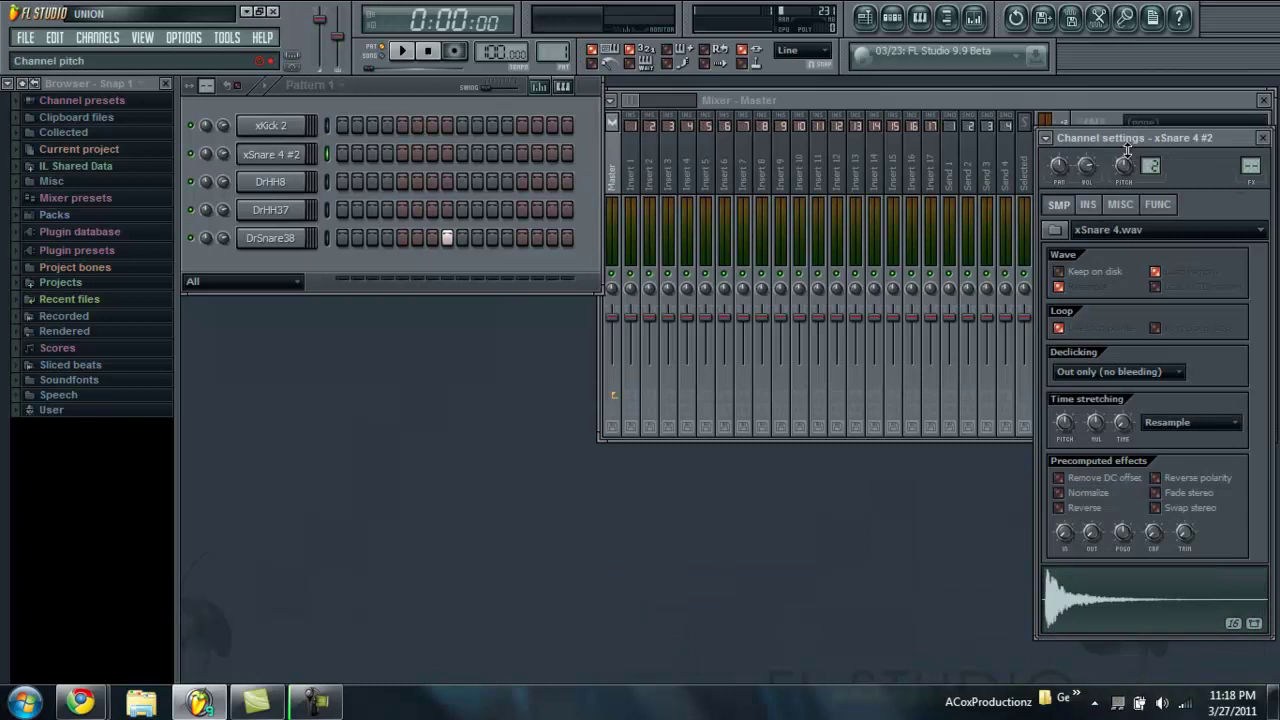
# Route the xSnare 4 #2 channel to mixer track 1, DrHH8 to track 2 and DrHH37 to track 3.
pyautogui.moveTo(1250, 166); pyautogui.dragTo(1250, 160)
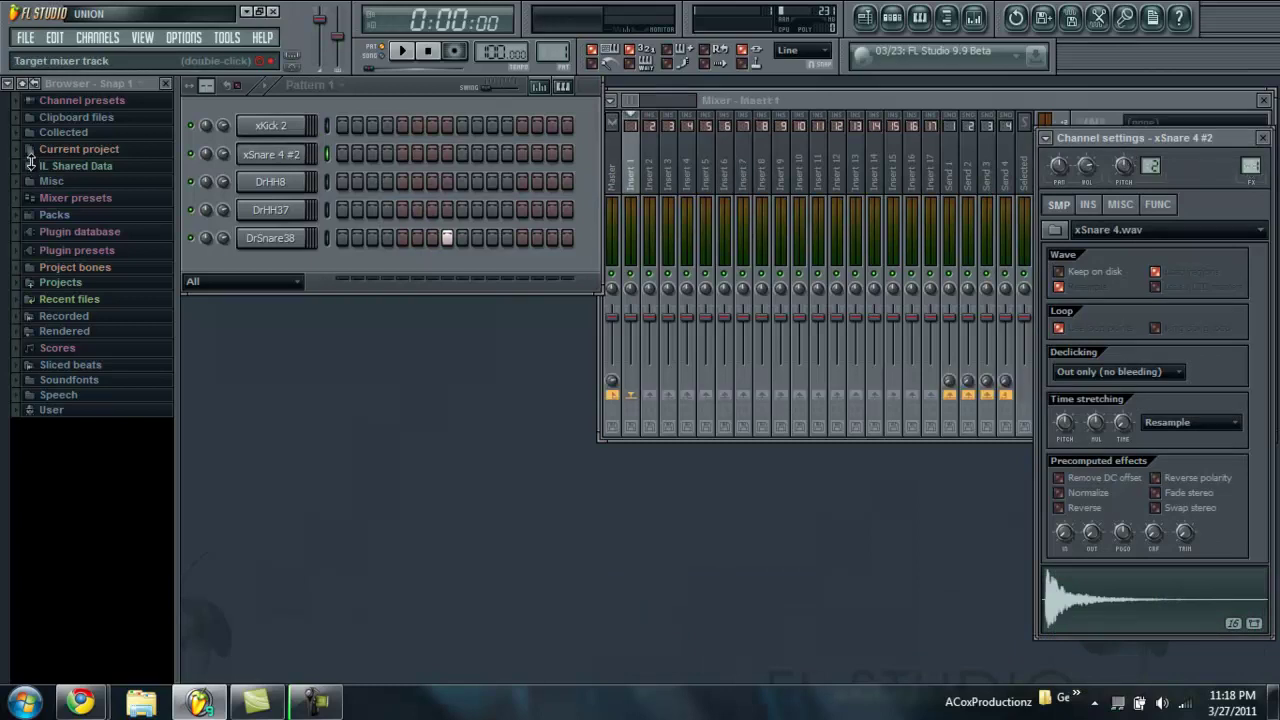
pyautogui.click(258, 184)
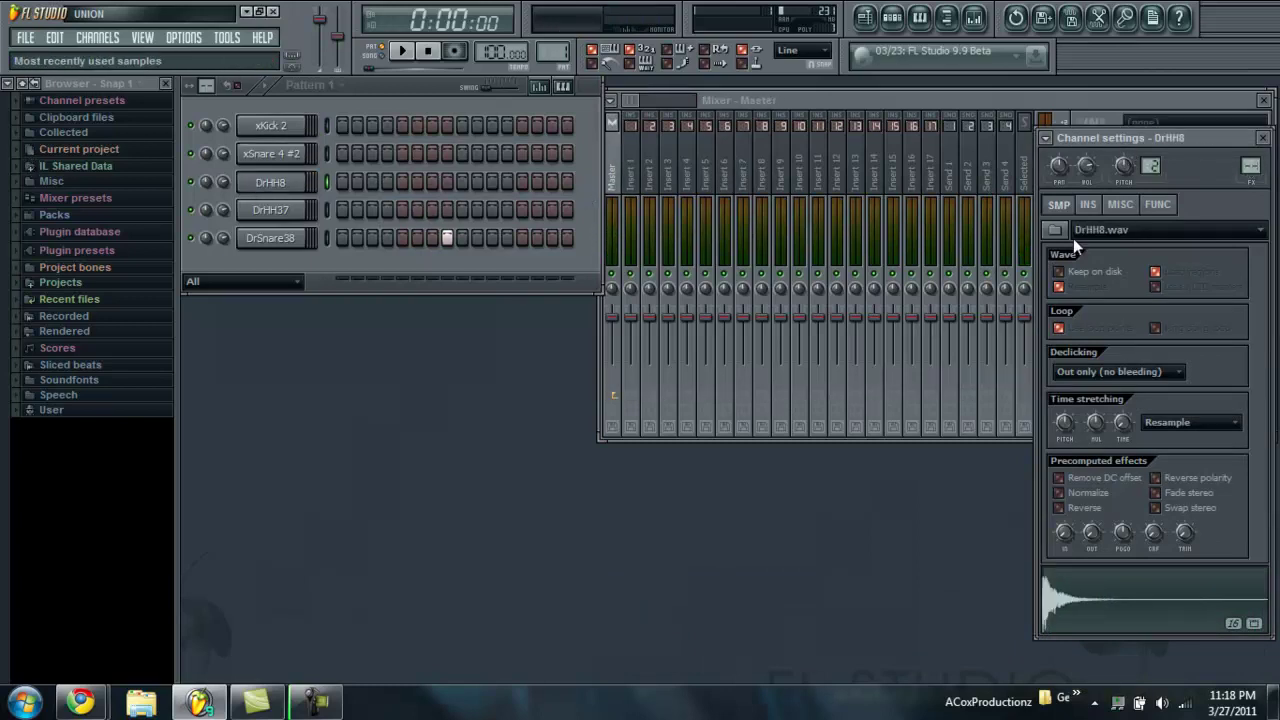
pyautogui.moveTo(1250, 166); pyautogui.dragTo(1250, 152)
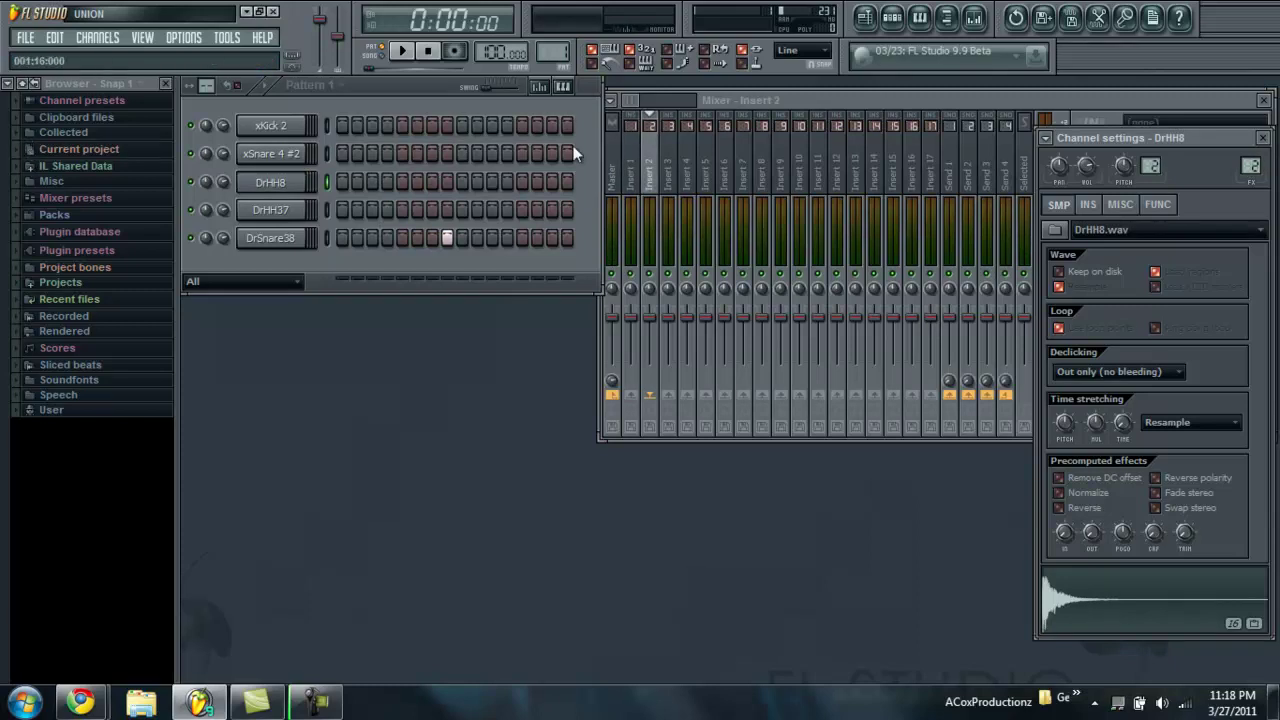
pyautogui.click(270, 210)
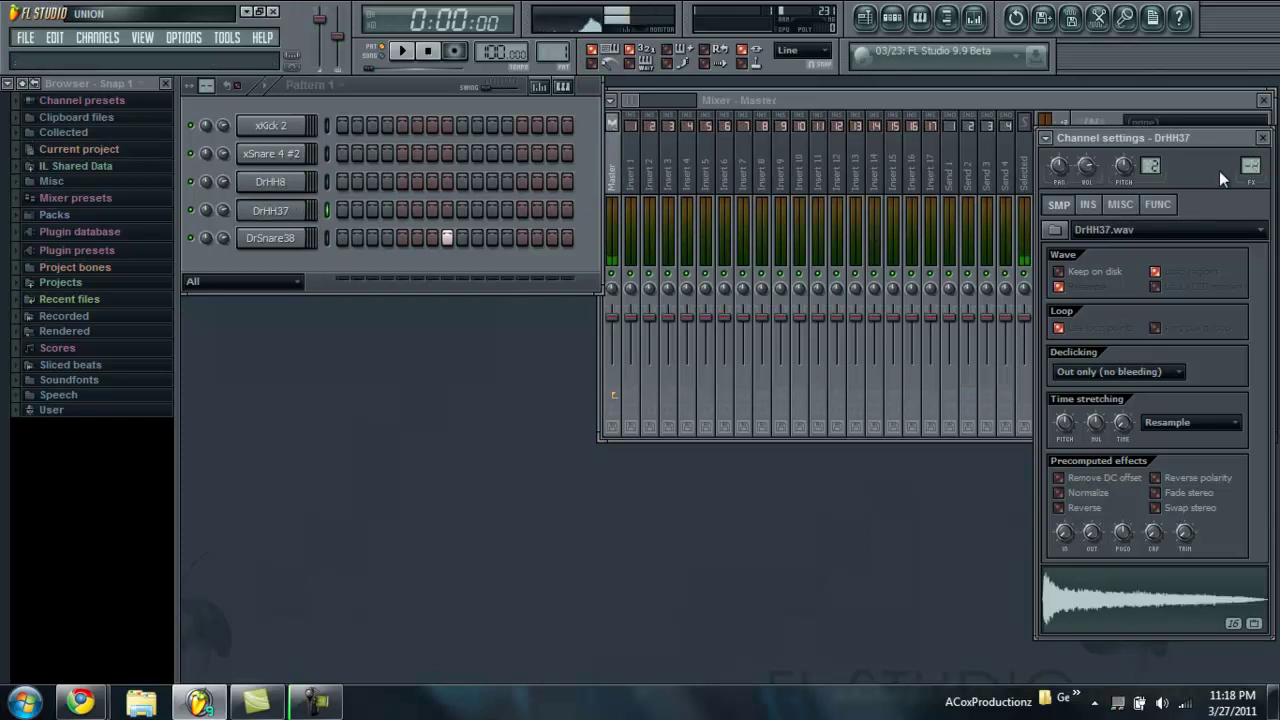
pyautogui.moveTo(1250, 166); pyautogui.dragTo(1250, 150)
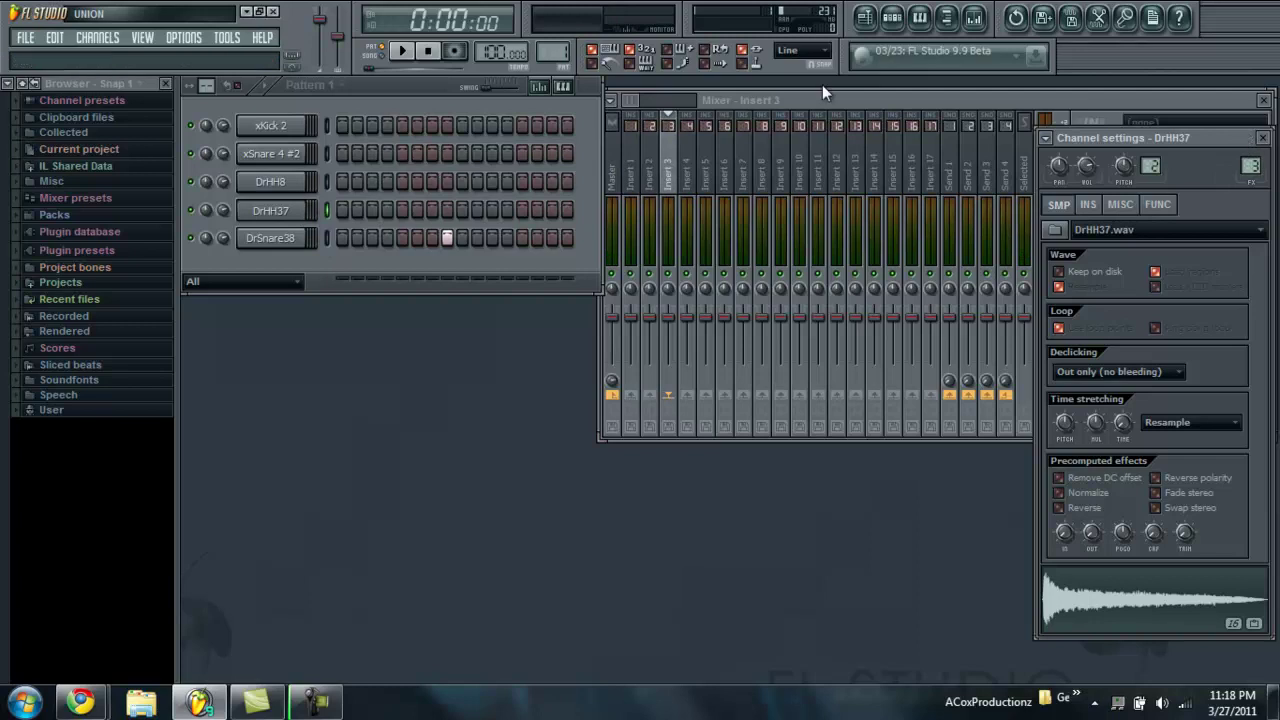
# Rename mixer track Insert 3 as OpnHat.
pyautogui.rightClick(670, 178)
pyautogui.click(719, 215)
pyautogui.write('OpnHat')
pyautogui.press('Return')
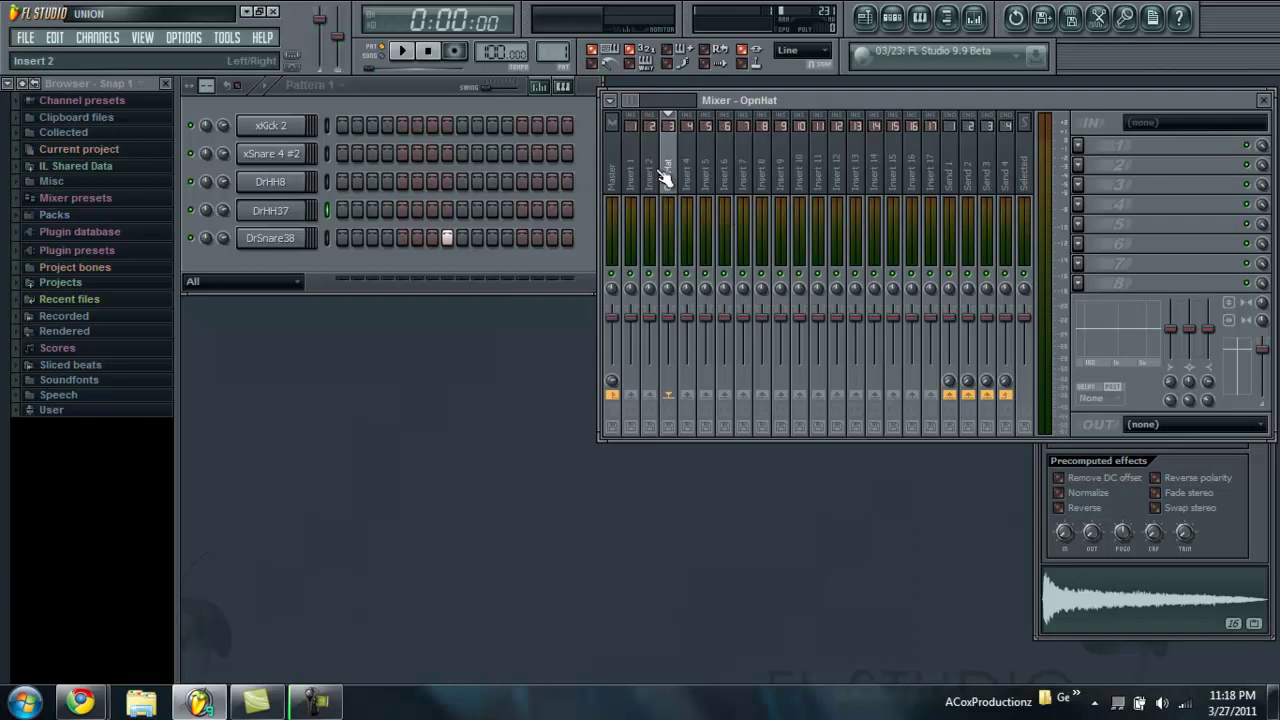
# Rename mixer track Insert 2 as HiHat.
pyautogui.rightClick(651, 167)
pyautogui.click(690, 229)
pyautogui.write('HiHat')
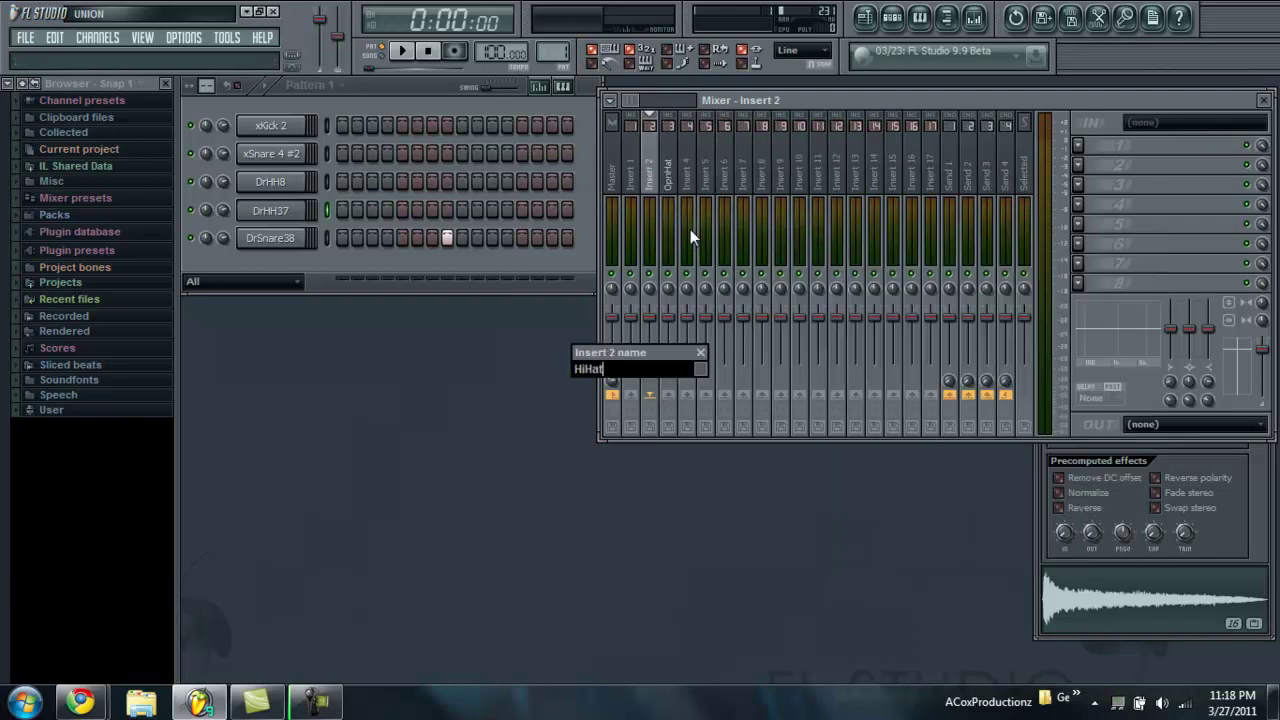
pyautogui.press('Return')
# Rename mixer track Insert 1 as Kick.
pyautogui.rightClick(638, 165)
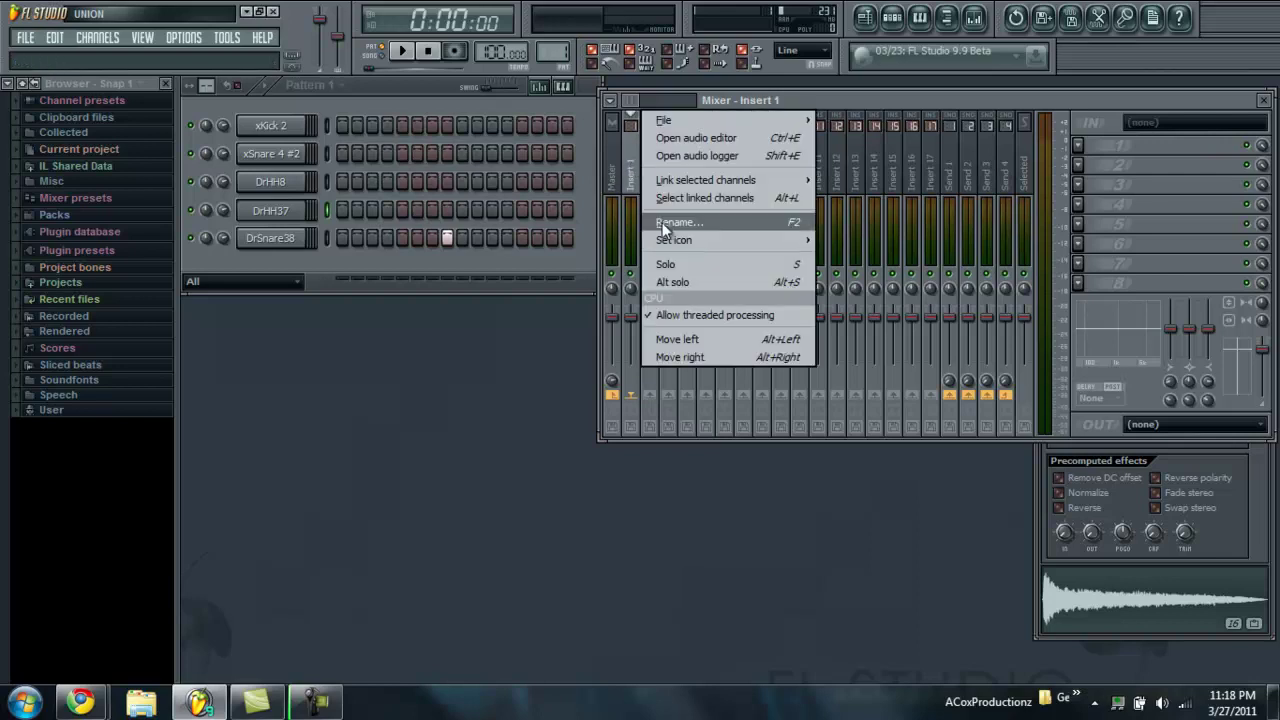
pyautogui.click(662, 221)
pyautogui.write('Kick')
pyautogui.press('Return')
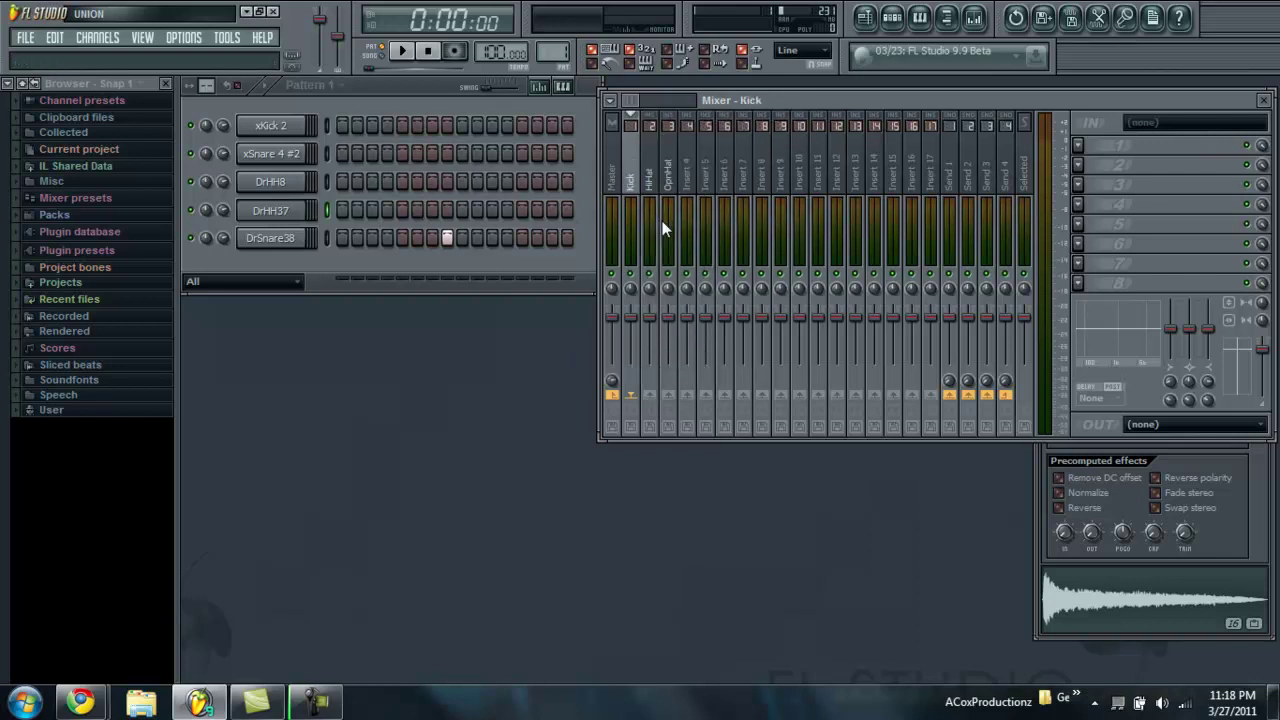
# Clear the DrSnare38 hit on step 8 and route that channel to mixer track 5.
pyautogui.rightClick(447, 242)
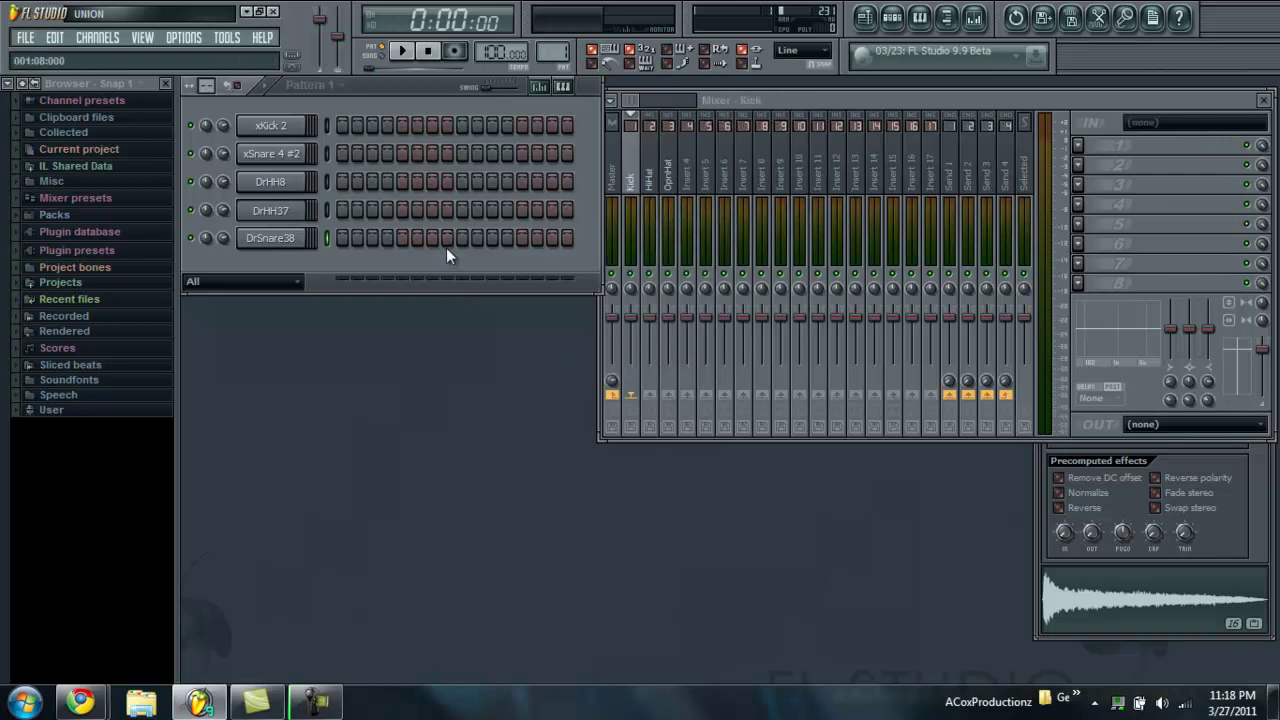
pyautogui.click(298, 246)
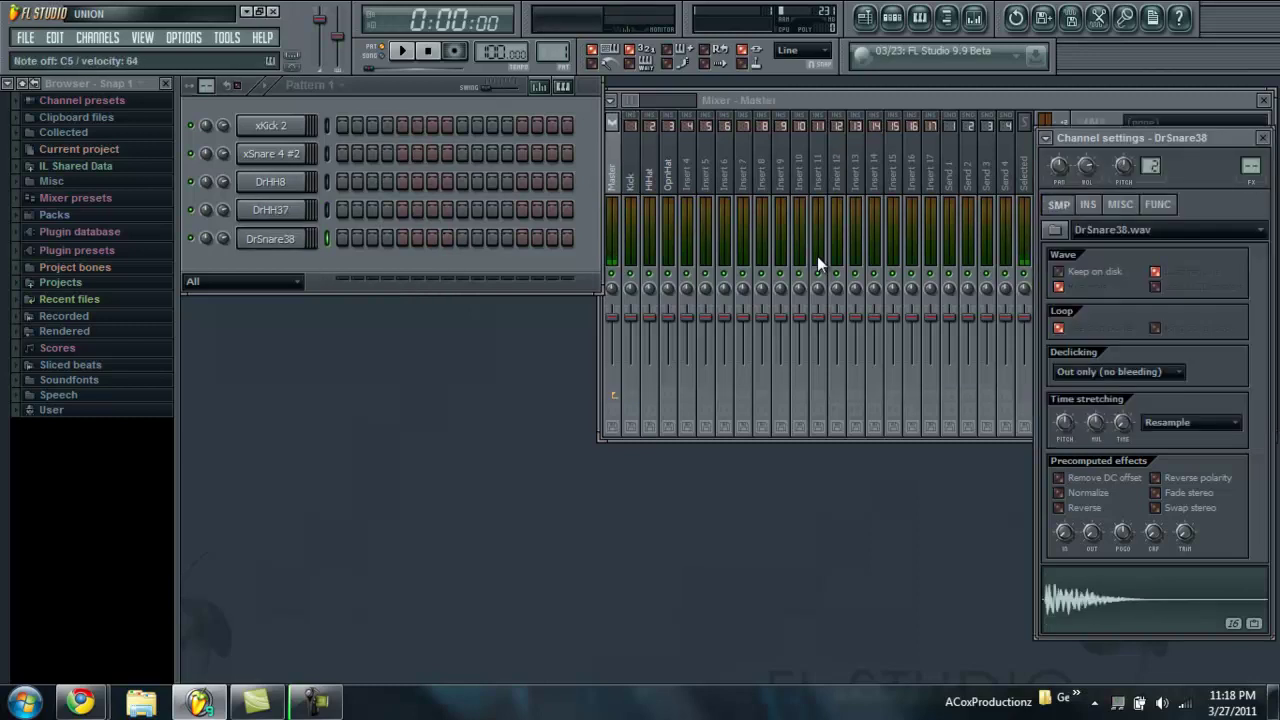
pyautogui.moveTo(1248, 172); pyautogui.dragTo(1233, 128)
# Rename mixer track Insert 5 as Snare 2.
pyautogui.rightClick(718, 181)
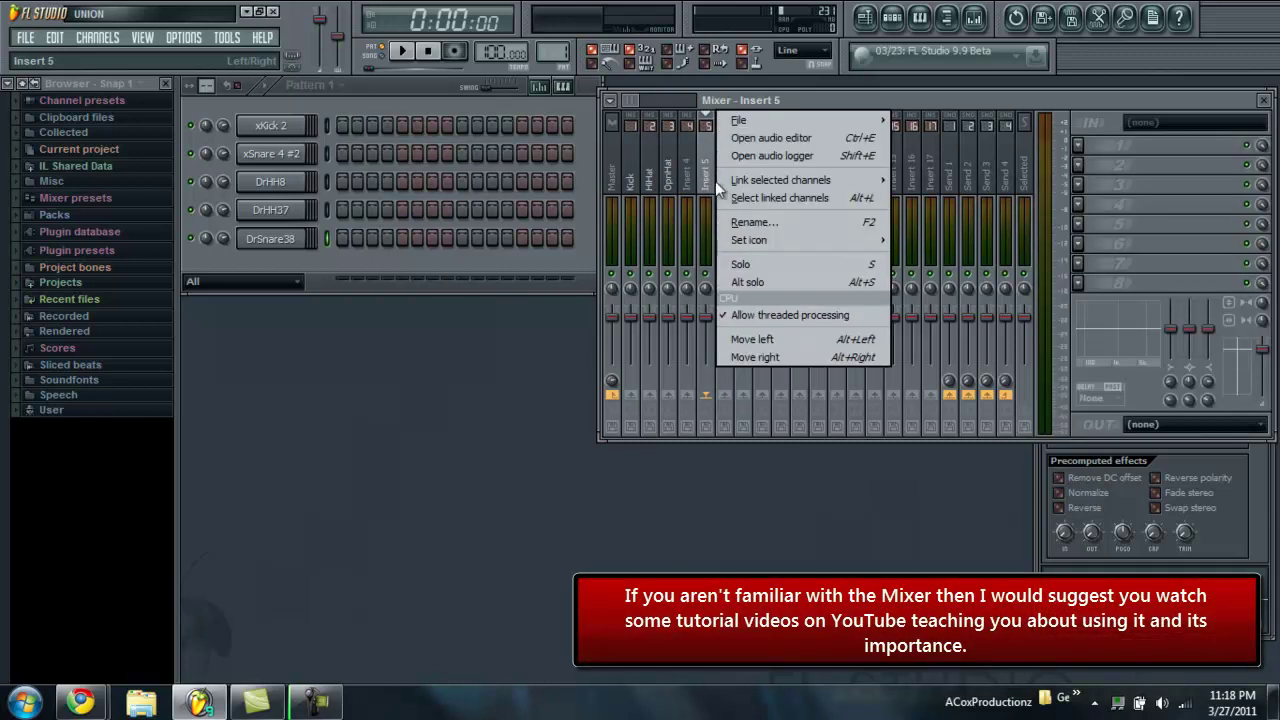
pyautogui.click(743, 225)
pyautogui.write('Snare 2')
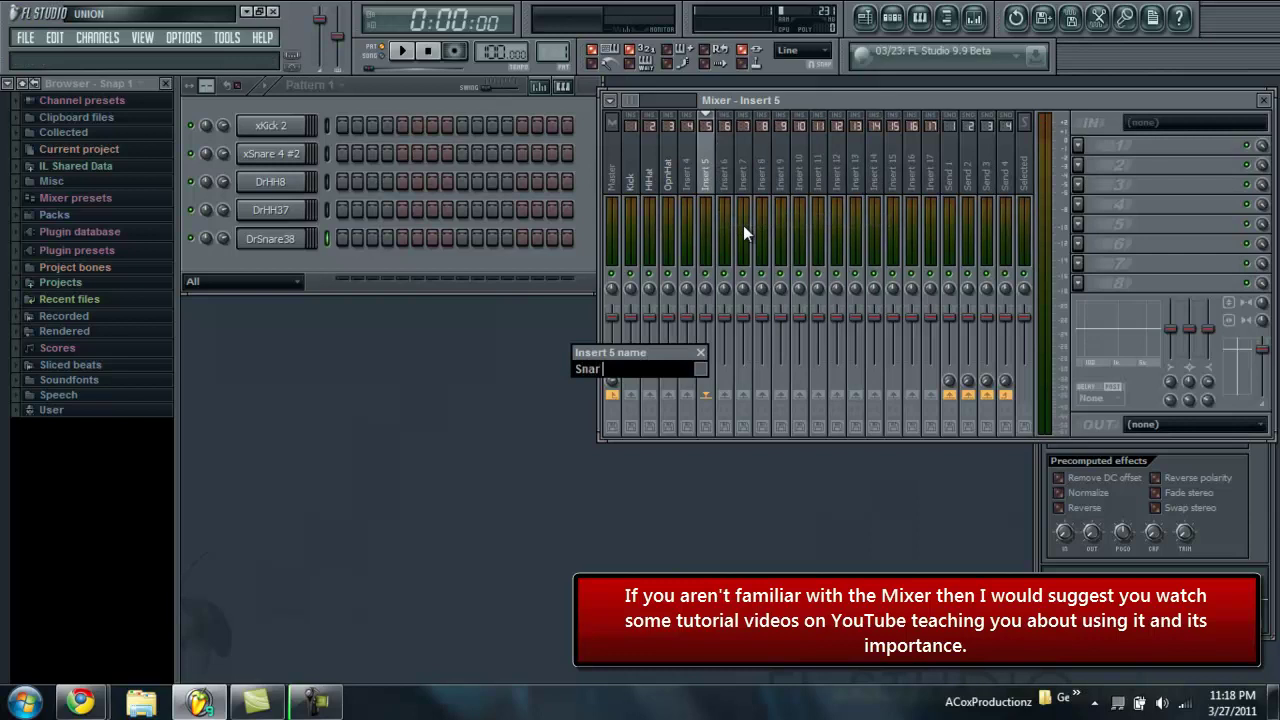
pyautogui.press('Return')
# Route the xSnare 4 #2 channel to mixer track 4 and rename that track Snare 1.
pyautogui.click(283, 160)
pyautogui.moveTo(1252, 172); pyautogui.dragTo(1248, 145)
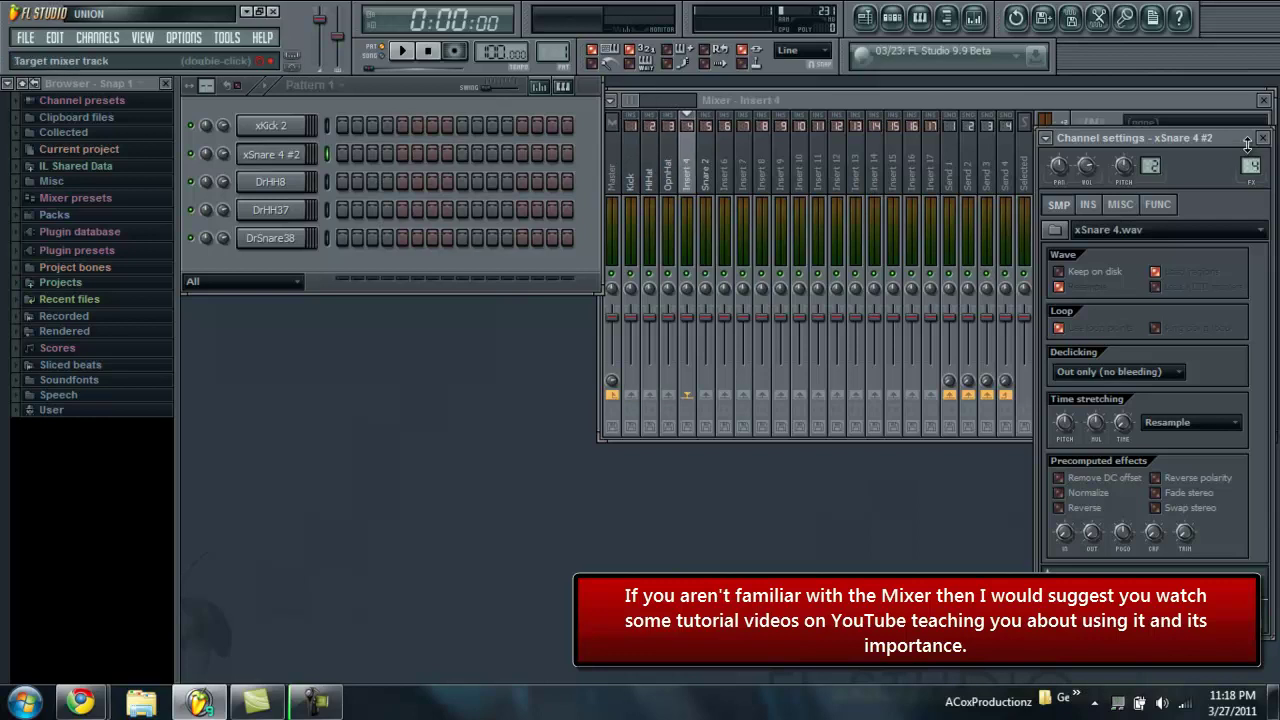
pyautogui.rightClick(694, 176)
pyautogui.click(726, 224)
pyautogui.write('Snare 1')
pyautogui.press('Return')
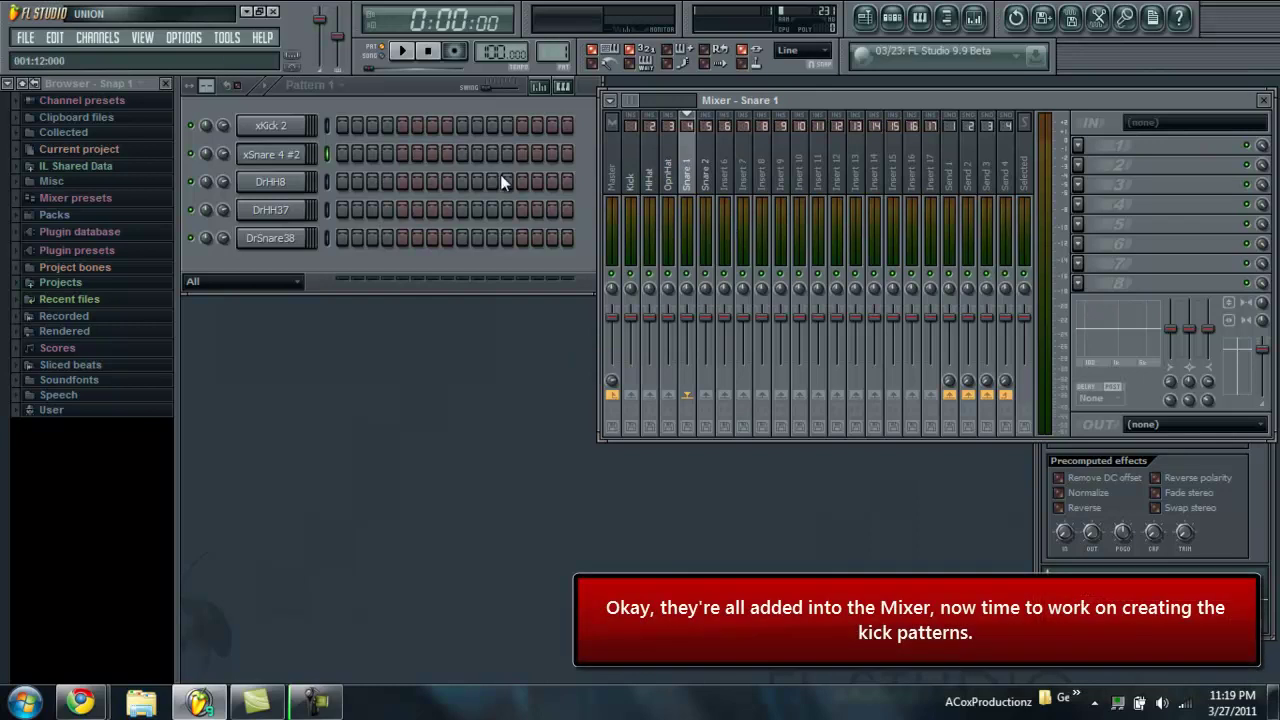
# Audition xSnare 4 #2 hits on steps 5 and 13 of Pattern 1 and clear both hits again.
pyautogui.click(515, 262)
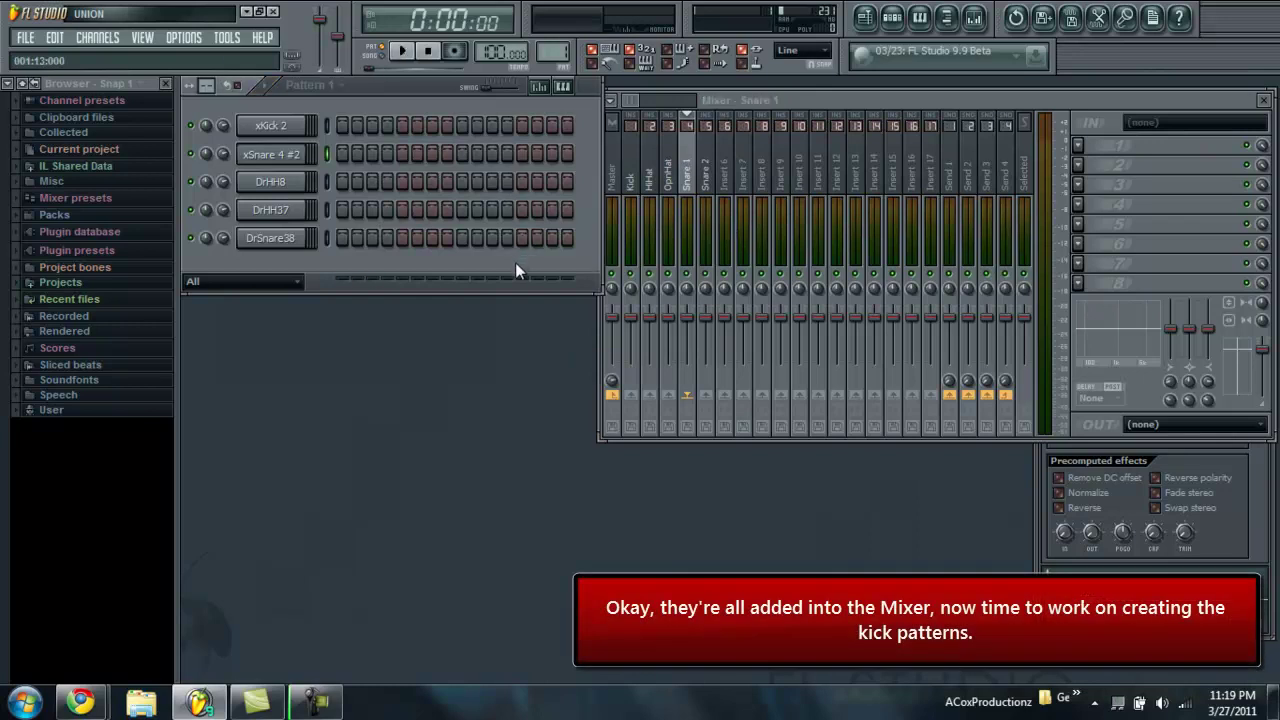
pyautogui.click(287, 133)
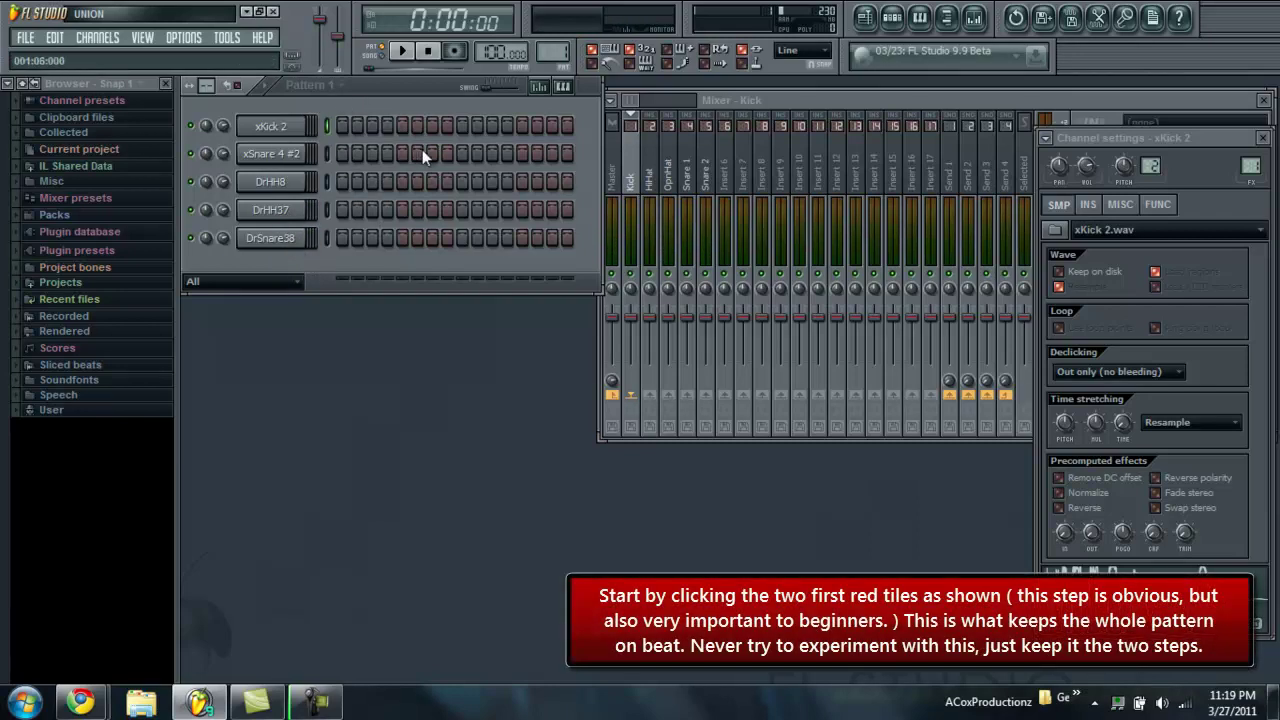
pyautogui.click(521, 153)
pyautogui.press('space')
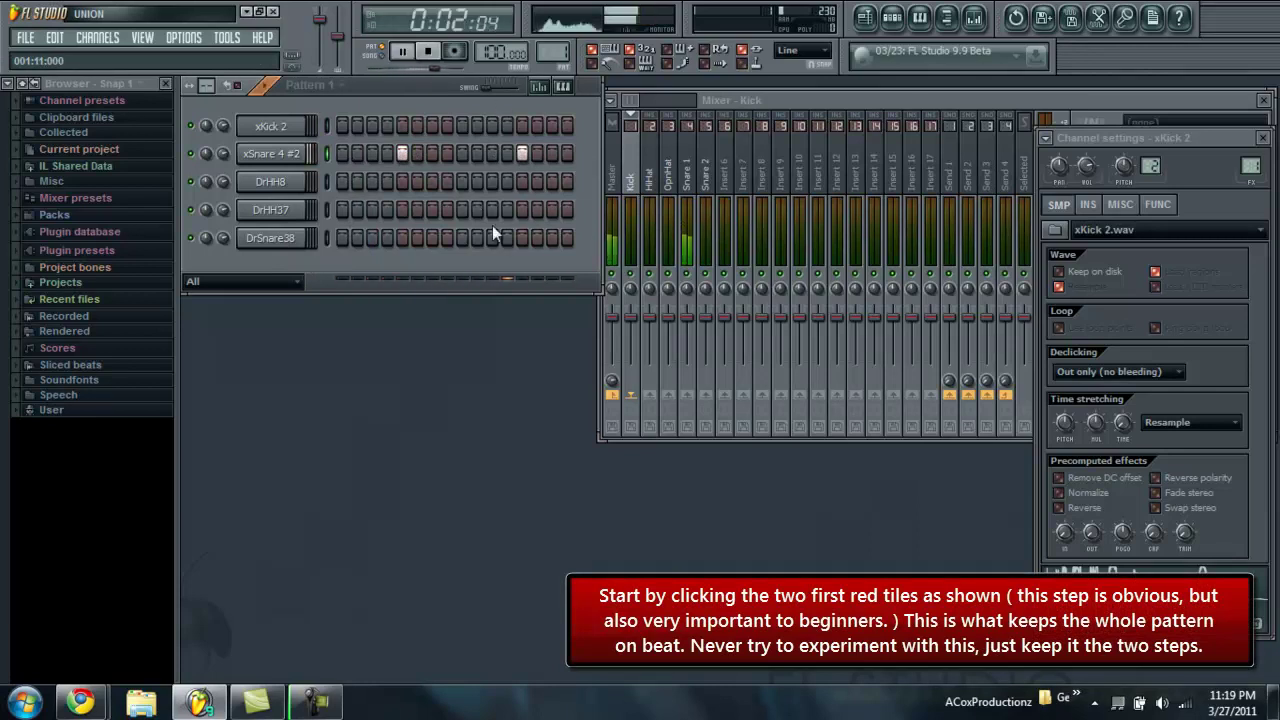
pyautogui.press('space')
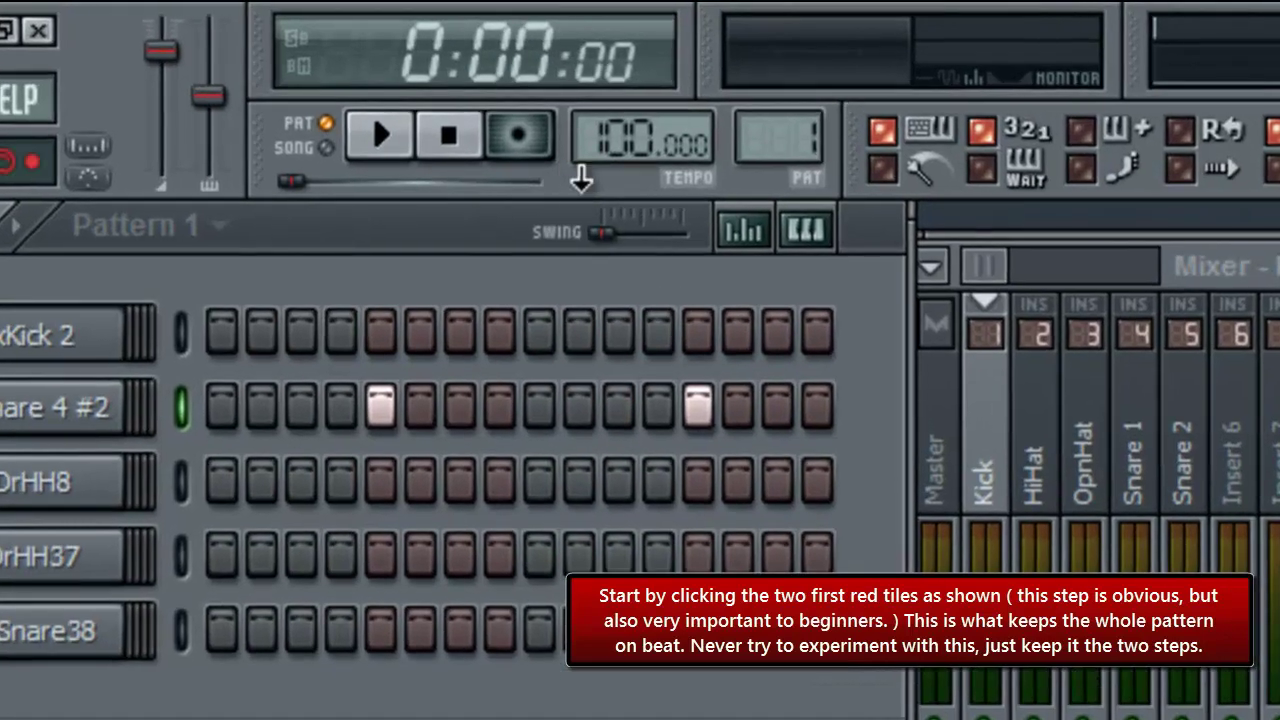
pyautogui.press('space')
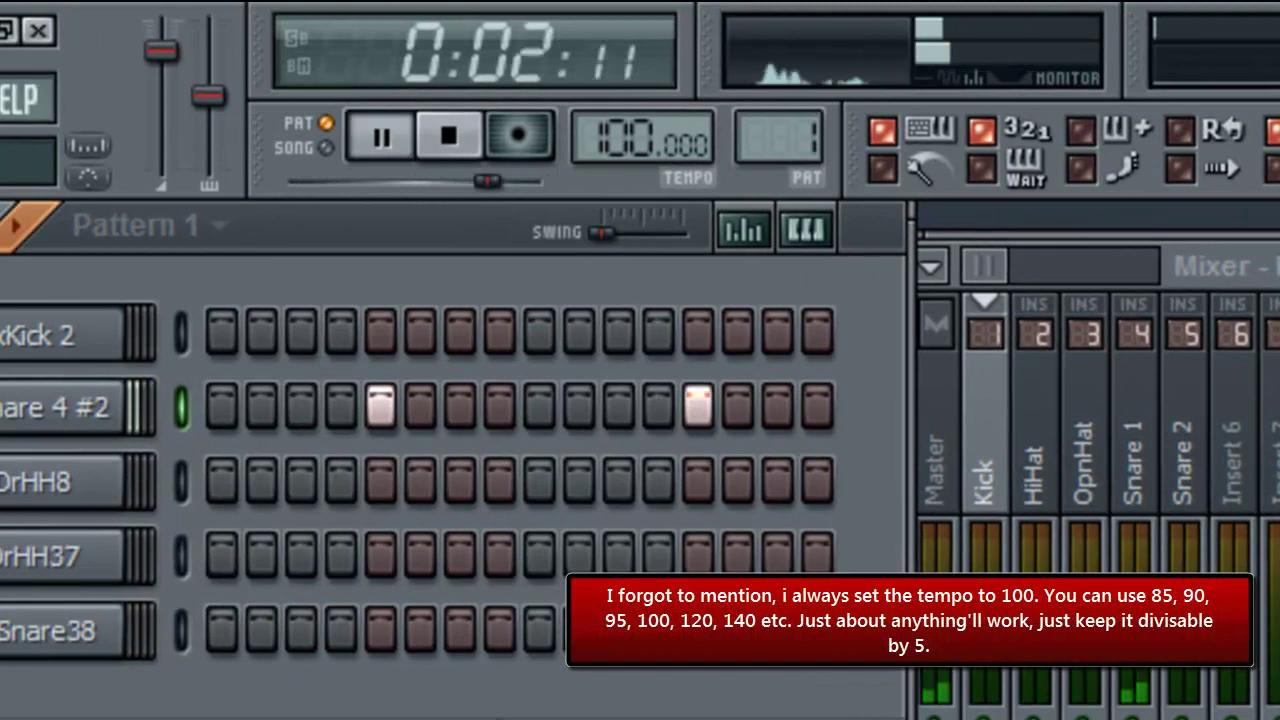
pyautogui.press('space')
pyautogui.click(380, 407)
pyautogui.click(698, 407)
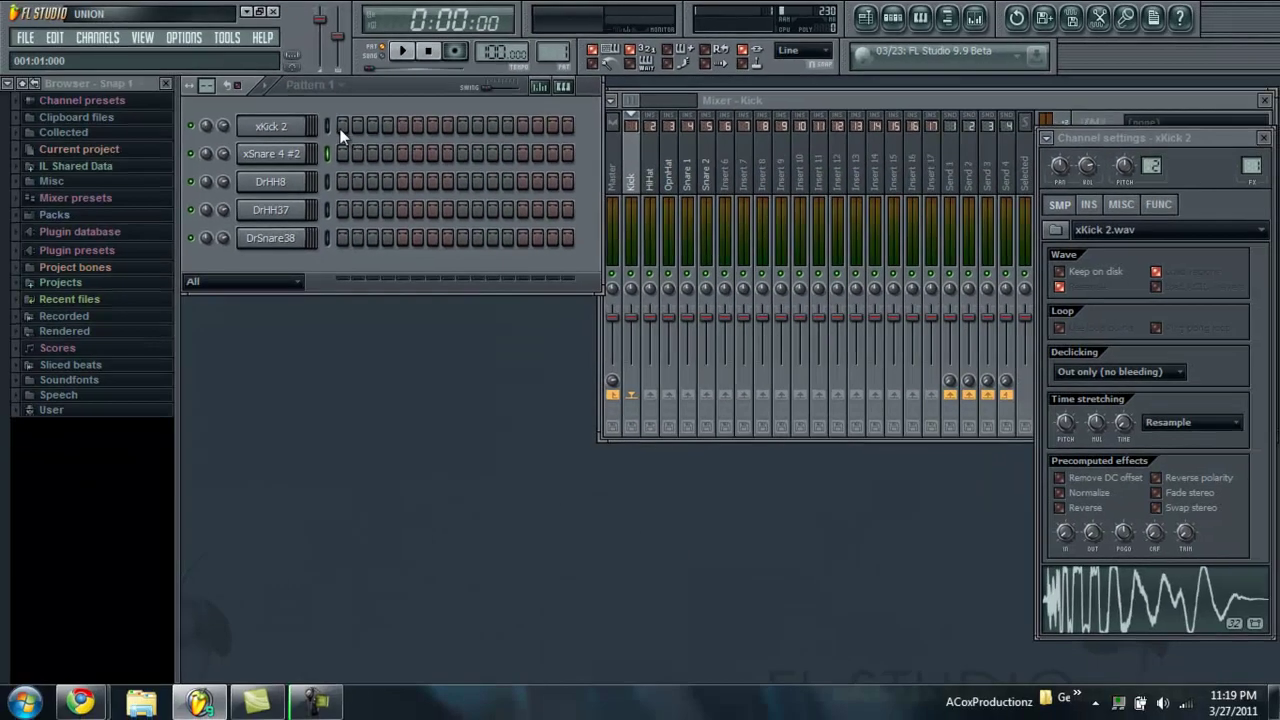
# Place xKick 2 on step 1, DrHH8 on steps 3 and 7, and xSnare 4 #2 on steps 5 and 13, and play the pattern.
pyautogui.click(372, 182)
pyautogui.click(402, 153)
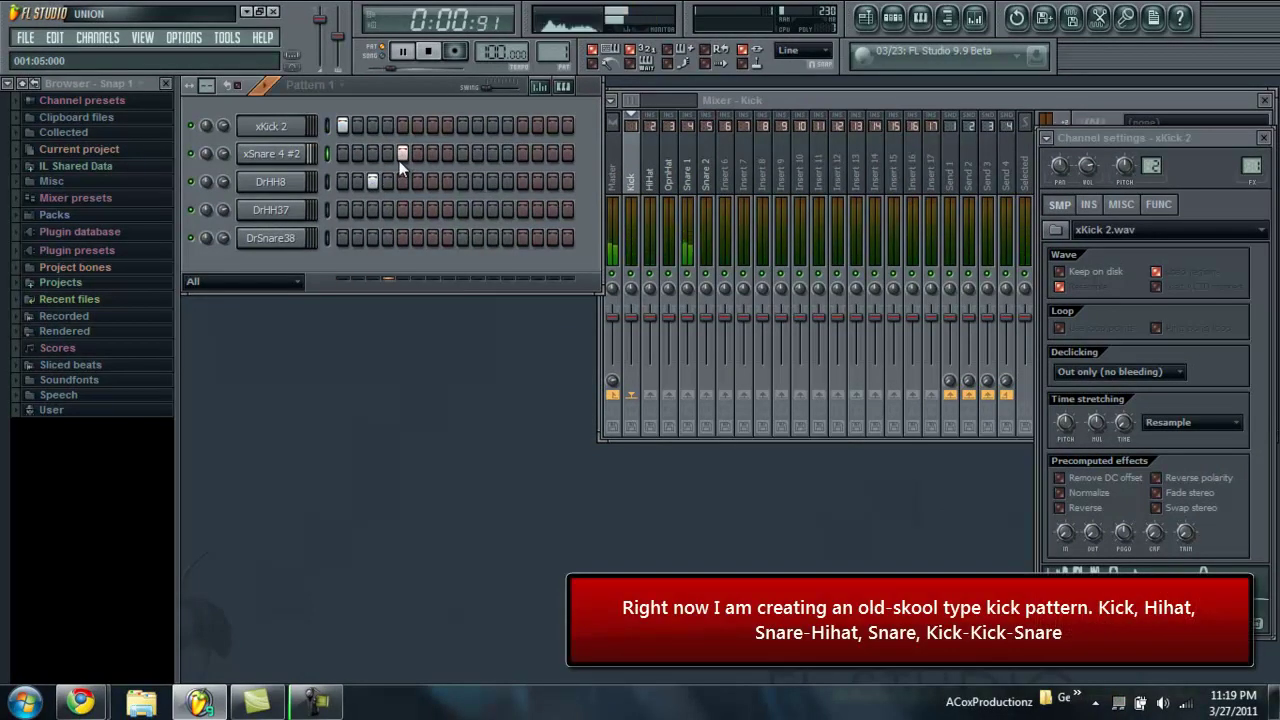
pyautogui.click(523, 154)
pyautogui.click(432, 182)
pyautogui.press('space')
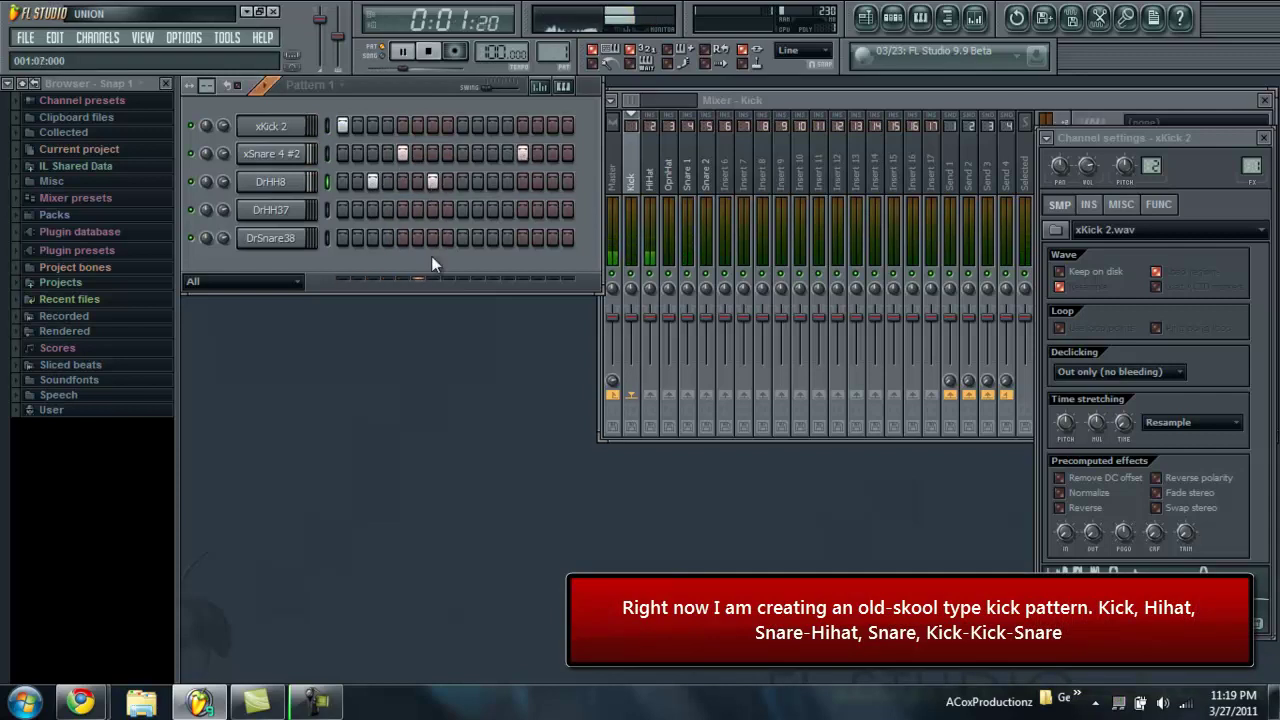
# Add xKick 2 hits on steps 9 and 11 and play the pattern.
pyautogui.press('space')
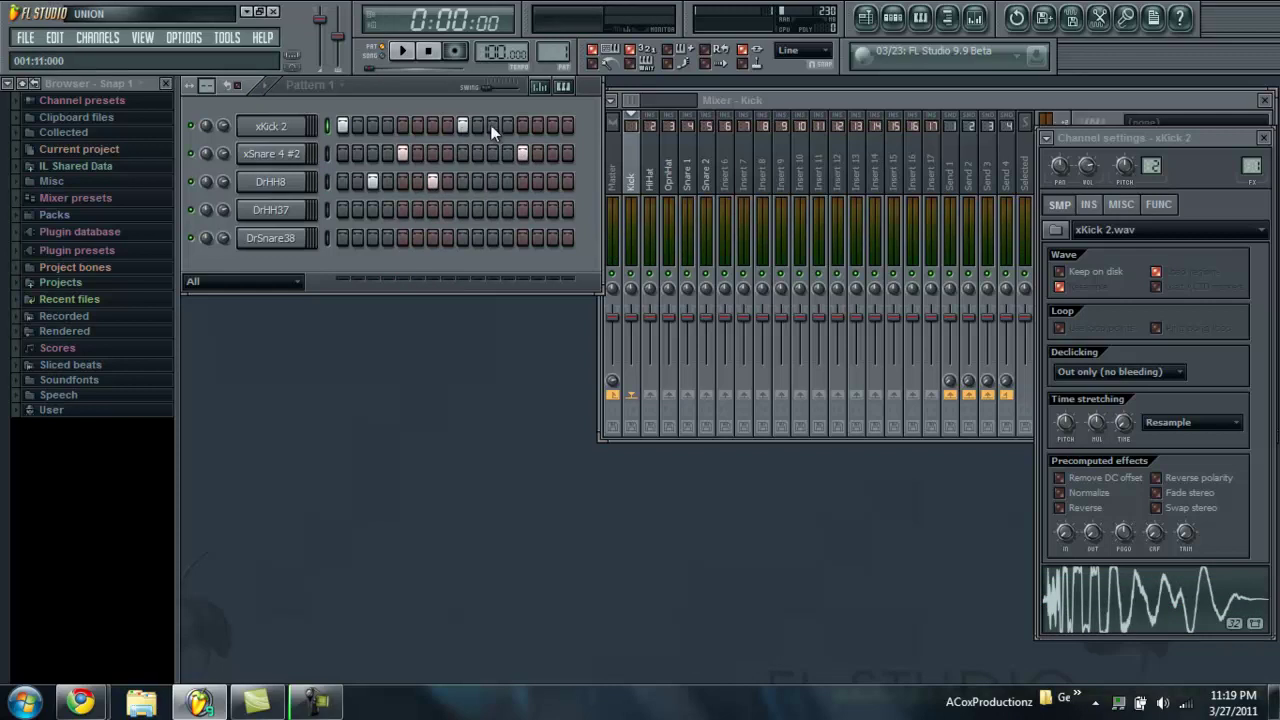
pyautogui.press('space')
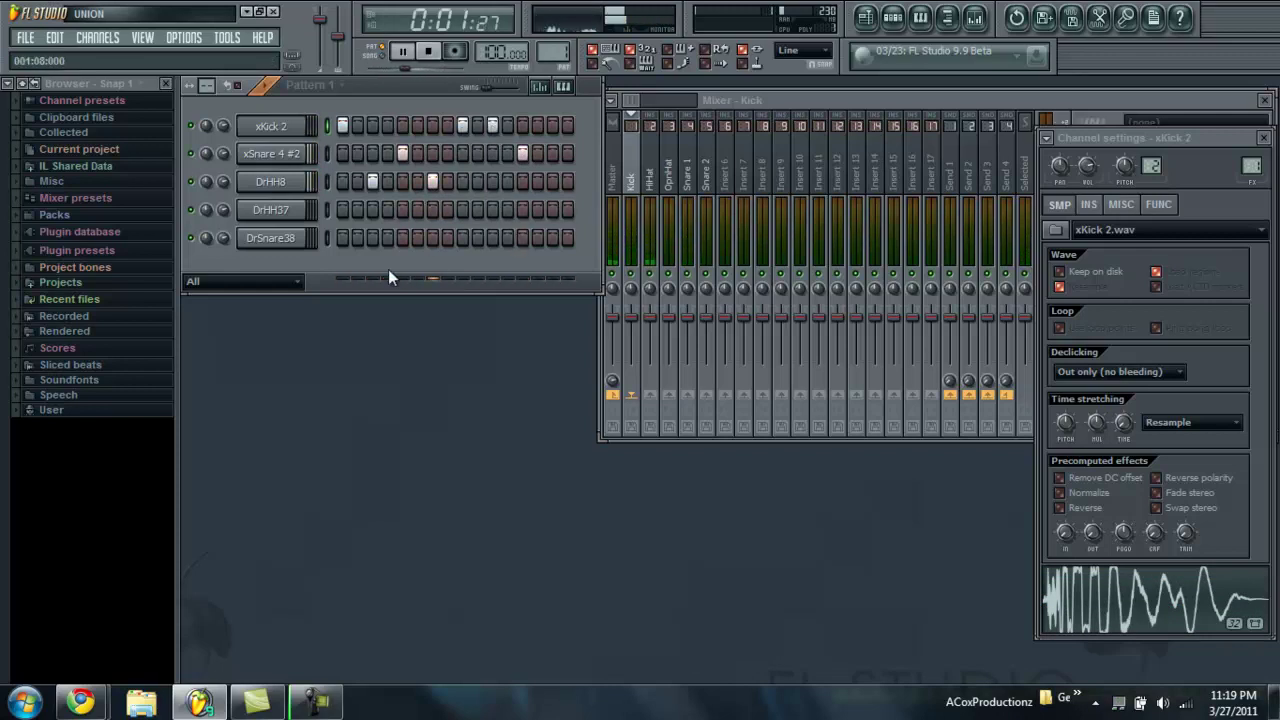
pyautogui.press('space')
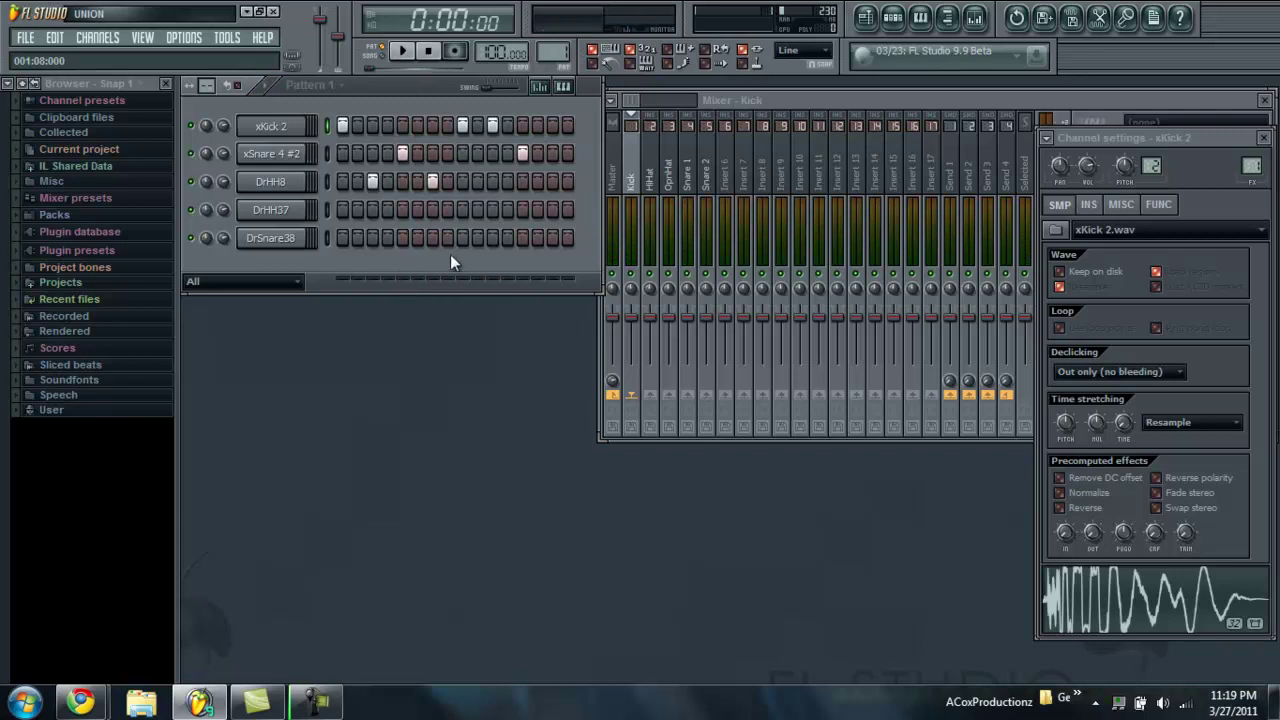
# Add a DrSnare38 hit on step 8, check the channel's settings, and play the pattern.
pyautogui.click(446, 240)
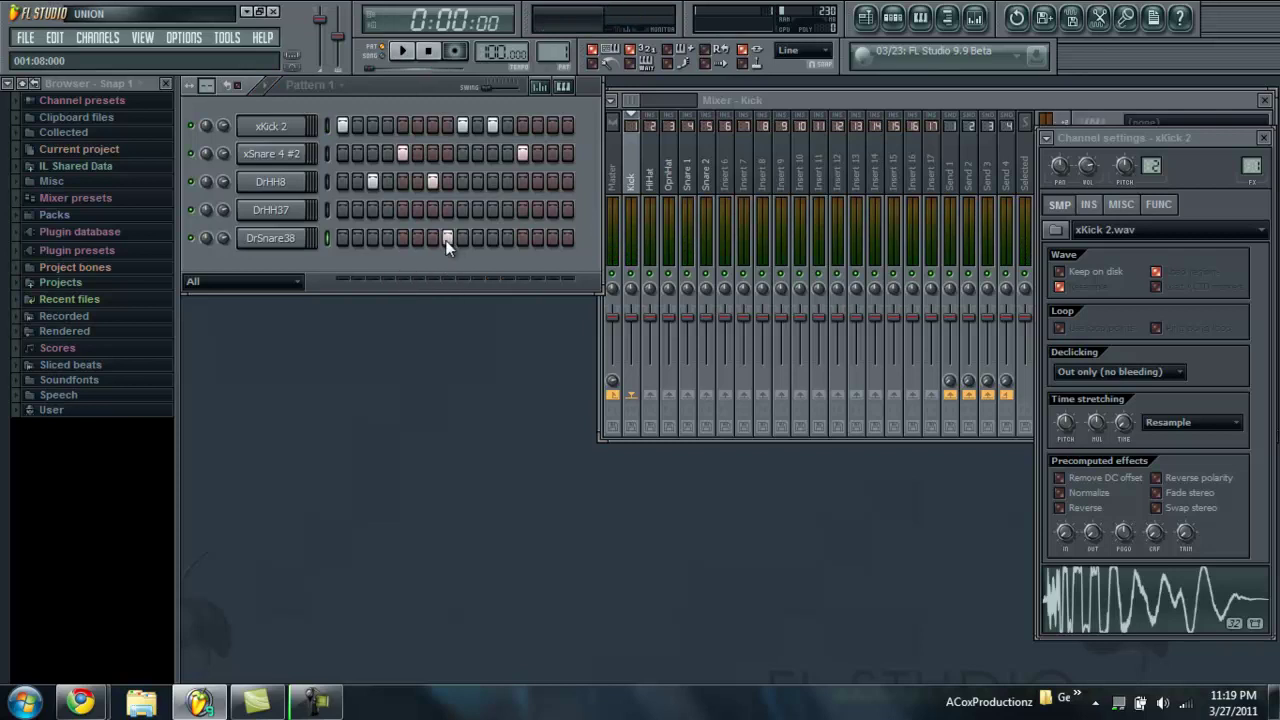
pyautogui.click(267, 246)
pyautogui.click(267, 250)
pyautogui.press('space')
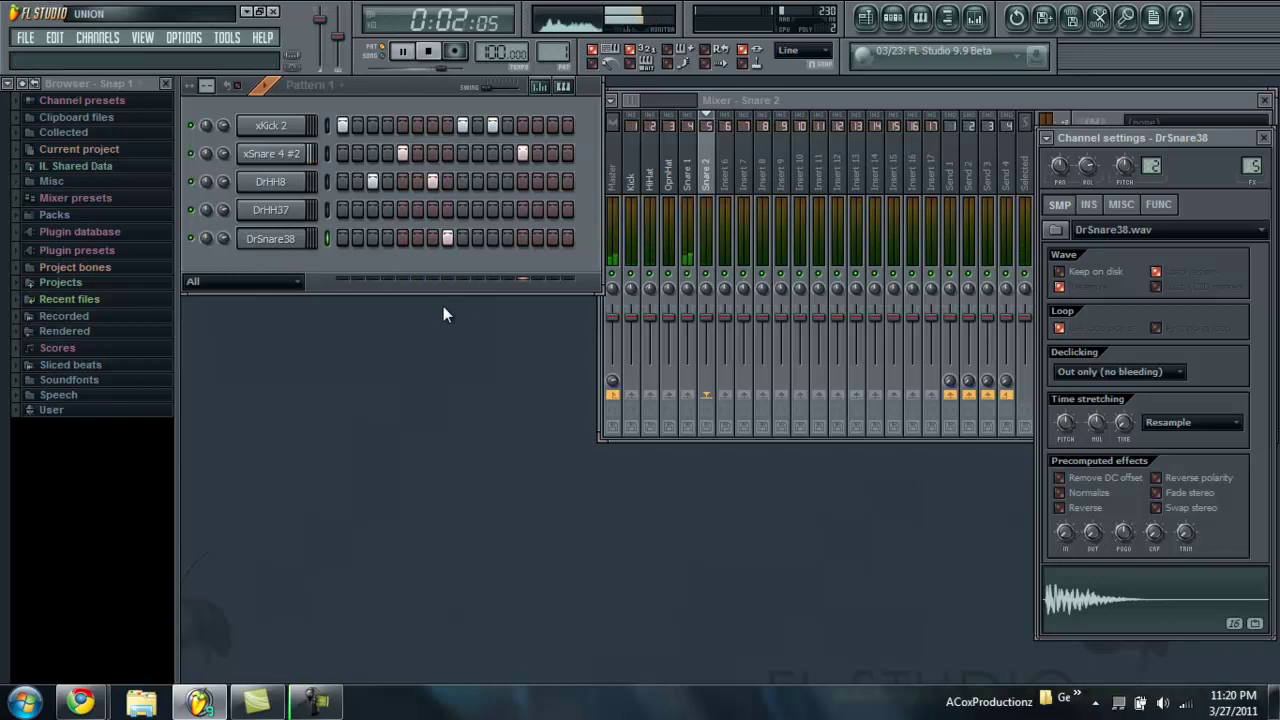
# Try an extra xKick 2 hit on step 15 and stop playback.
pyautogui.click(551, 125)
pyautogui.click(549, 125)
pyautogui.press('space')
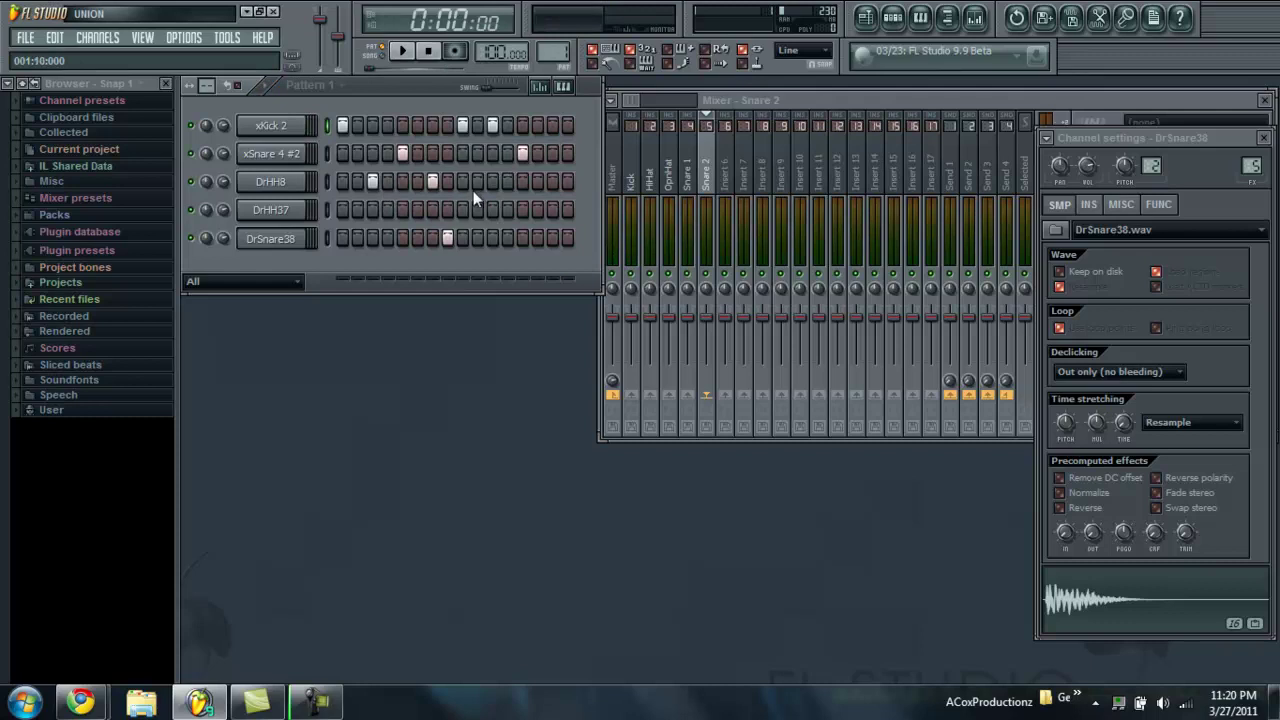
# Add DrHH8 hits on steps 11 and 15 and play the completed Pattern 1.
pyautogui.click(492, 182)
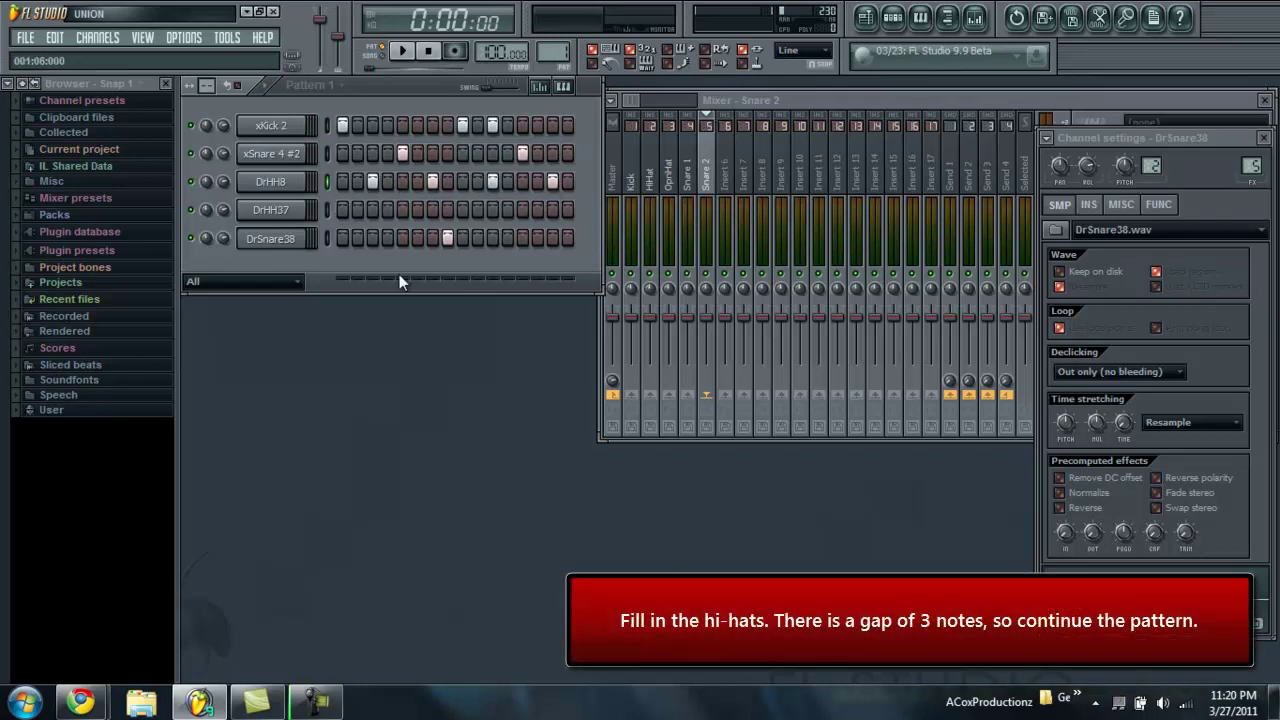
pyautogui.press('space')
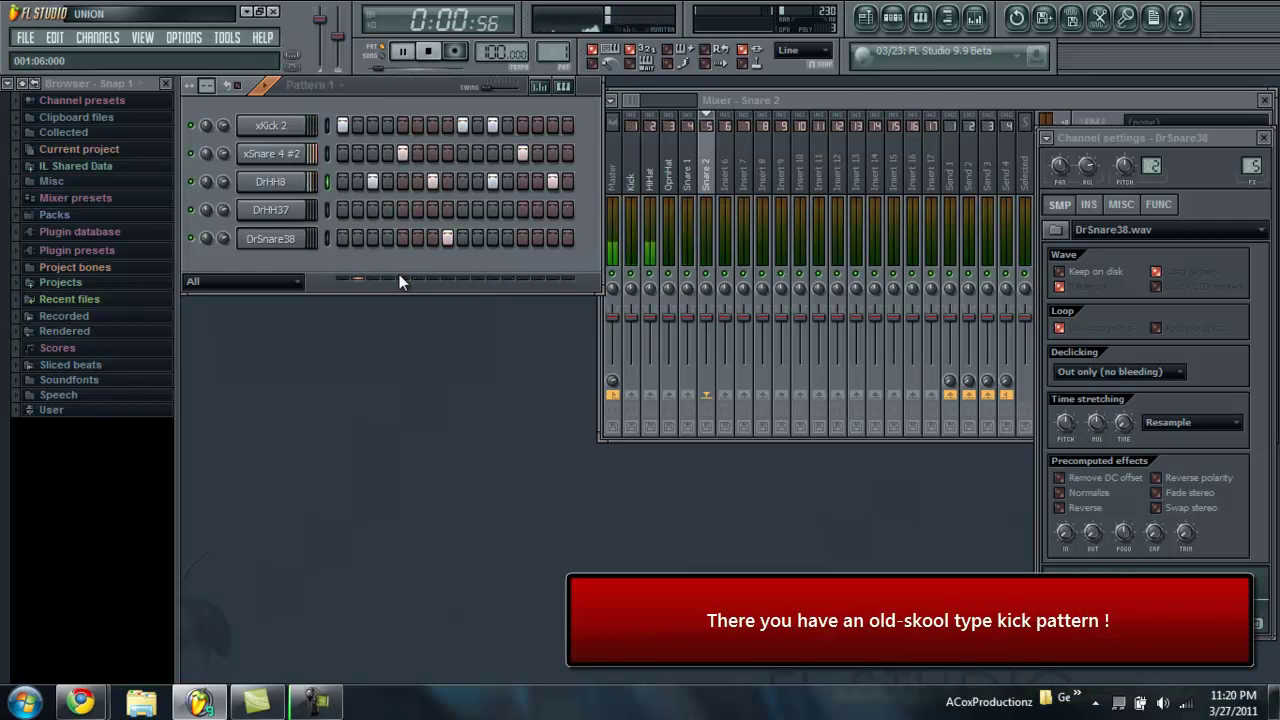
pyautogui.press('space')
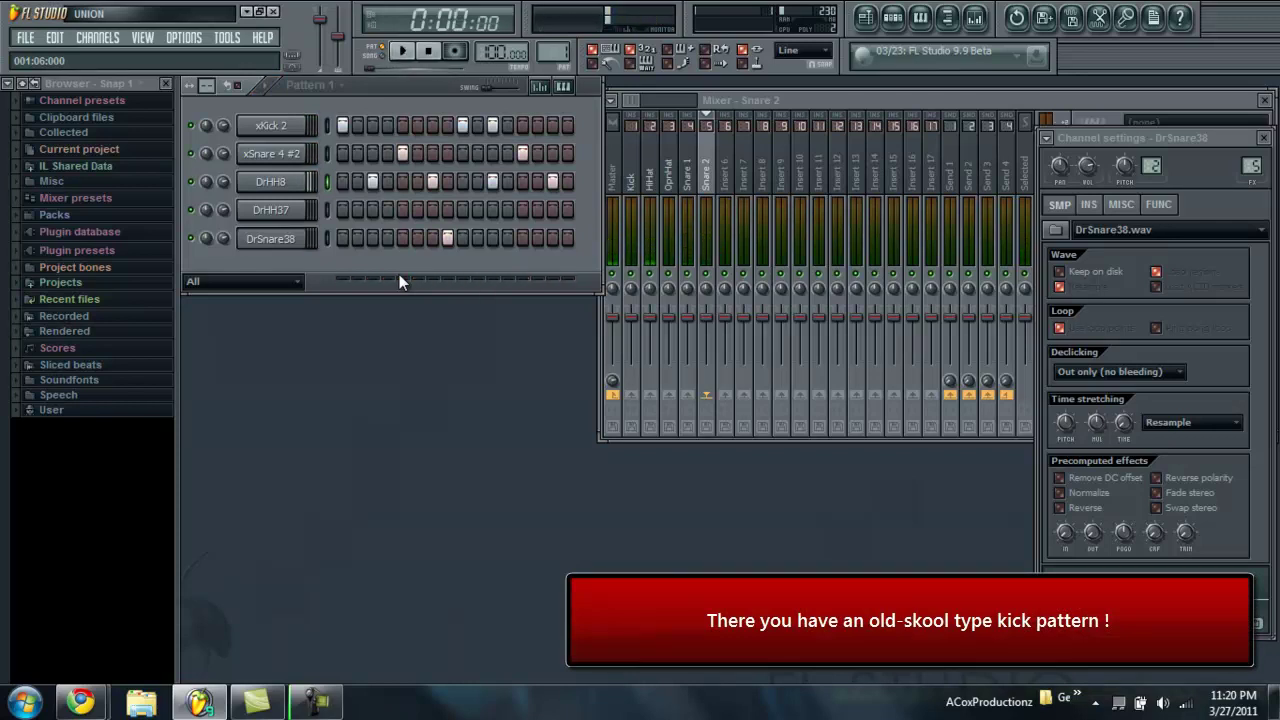
# Switch to Pattern 2, place xKick 2 on steps 1, 4, 7, 11 and 15 and xSnare 4 #2 on steps 5 and 13, and play it.
pyautogui.scroll(1, 550, 45)
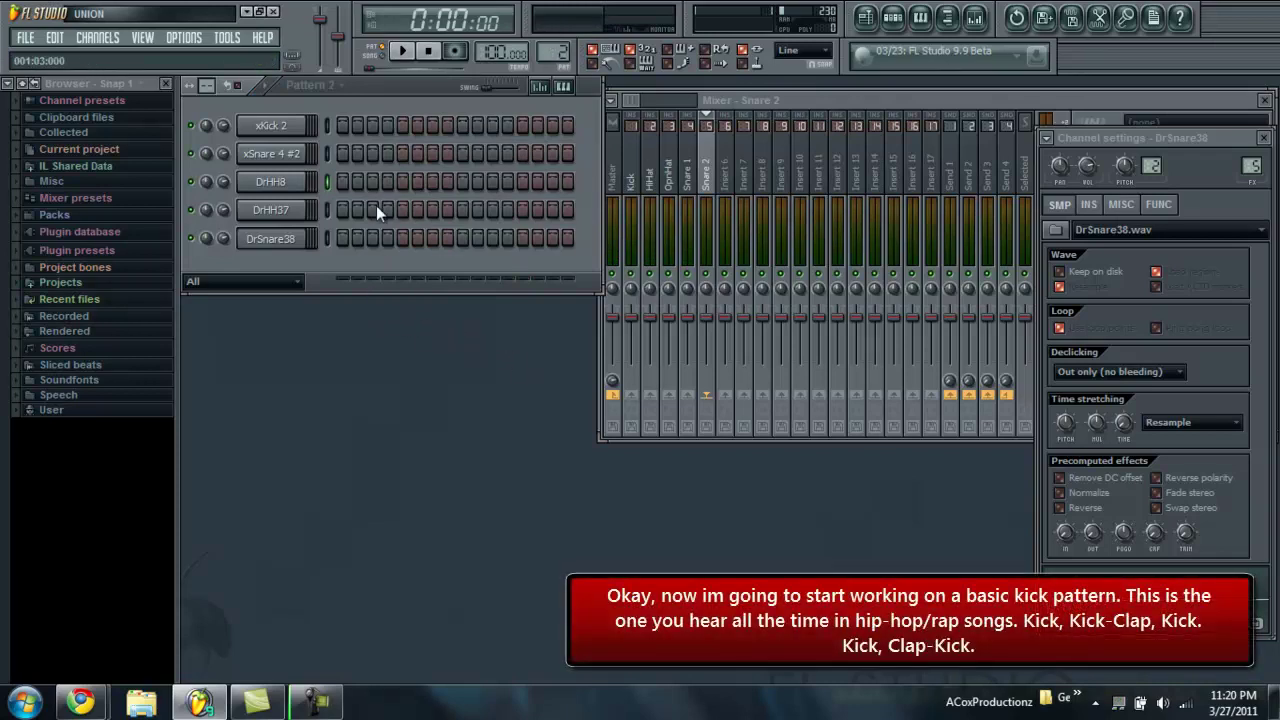
pyautogui.click(387, 127)
pyautogui.click(490, 127)
pyautogui.click(549, 127)
pyautogui.press('space')
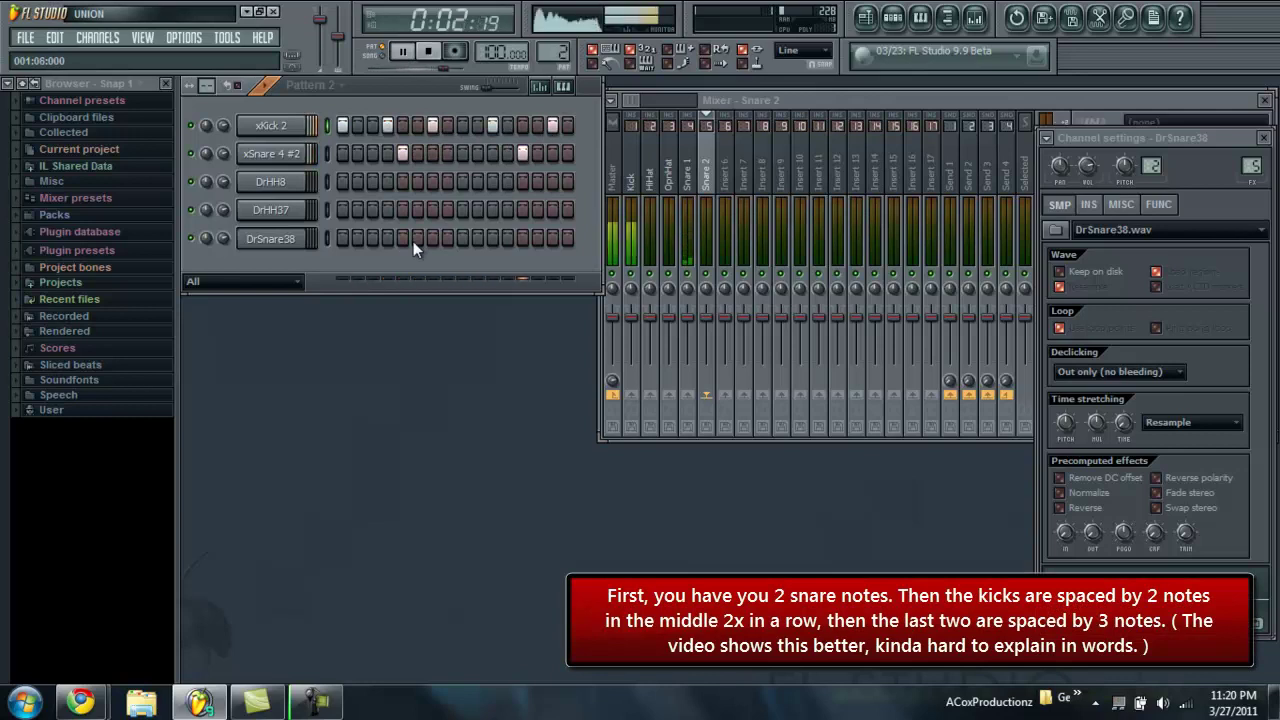
# Fill DrHH8 on every 2 steps in Pattern 2 and try extra hits on steps 10 and 14.
pyautogui.rightClick(287, 183)
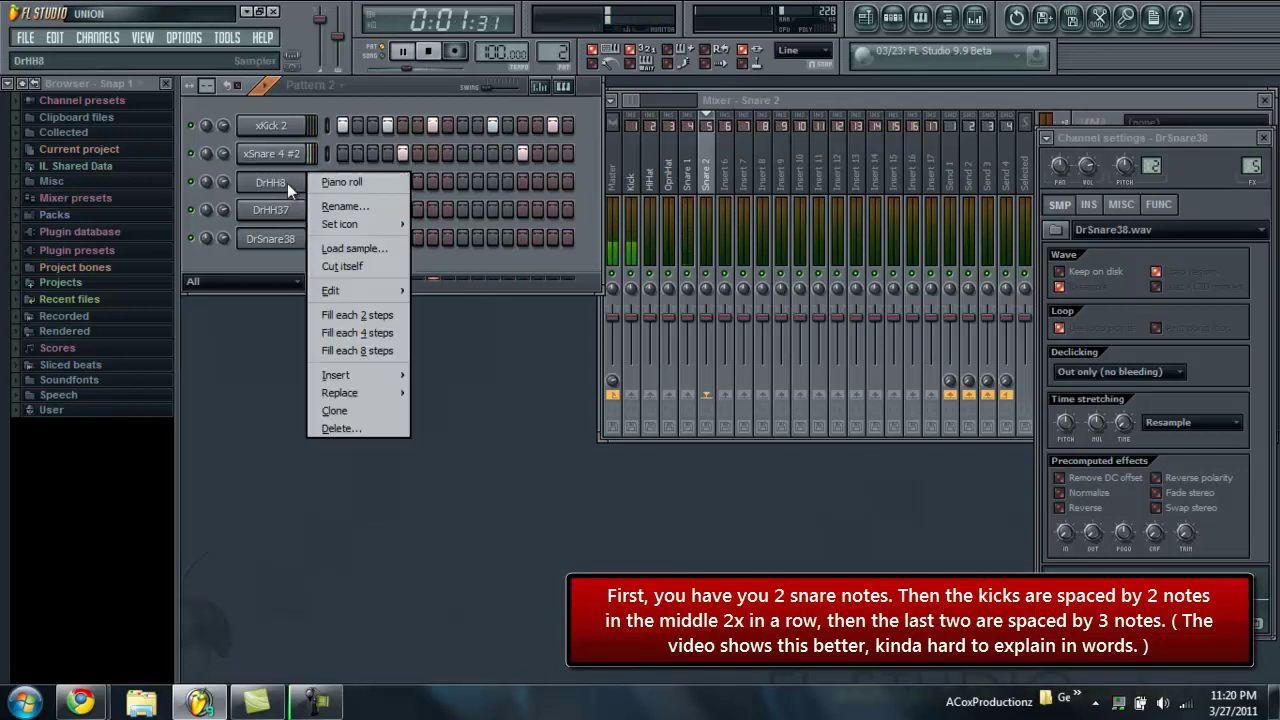
pyautogui.click(361, 314)
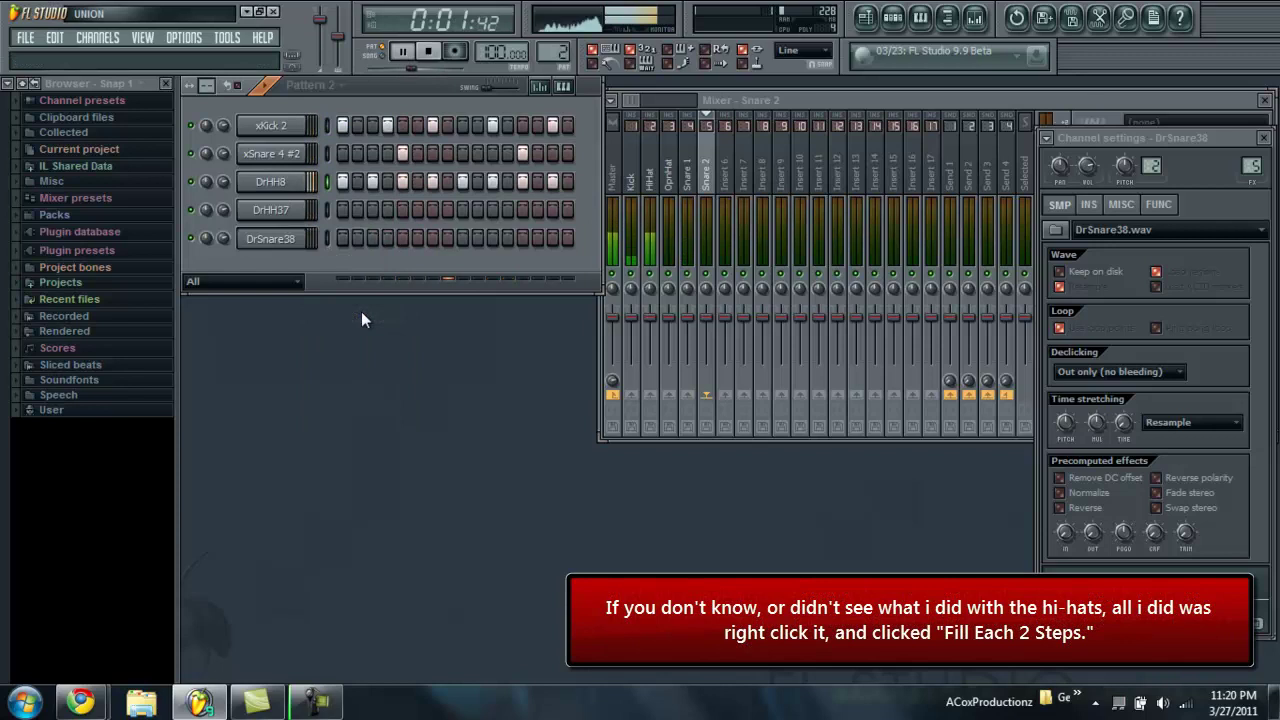
pyautogui.click(477, 182)
pyautogui.click(536, 181)
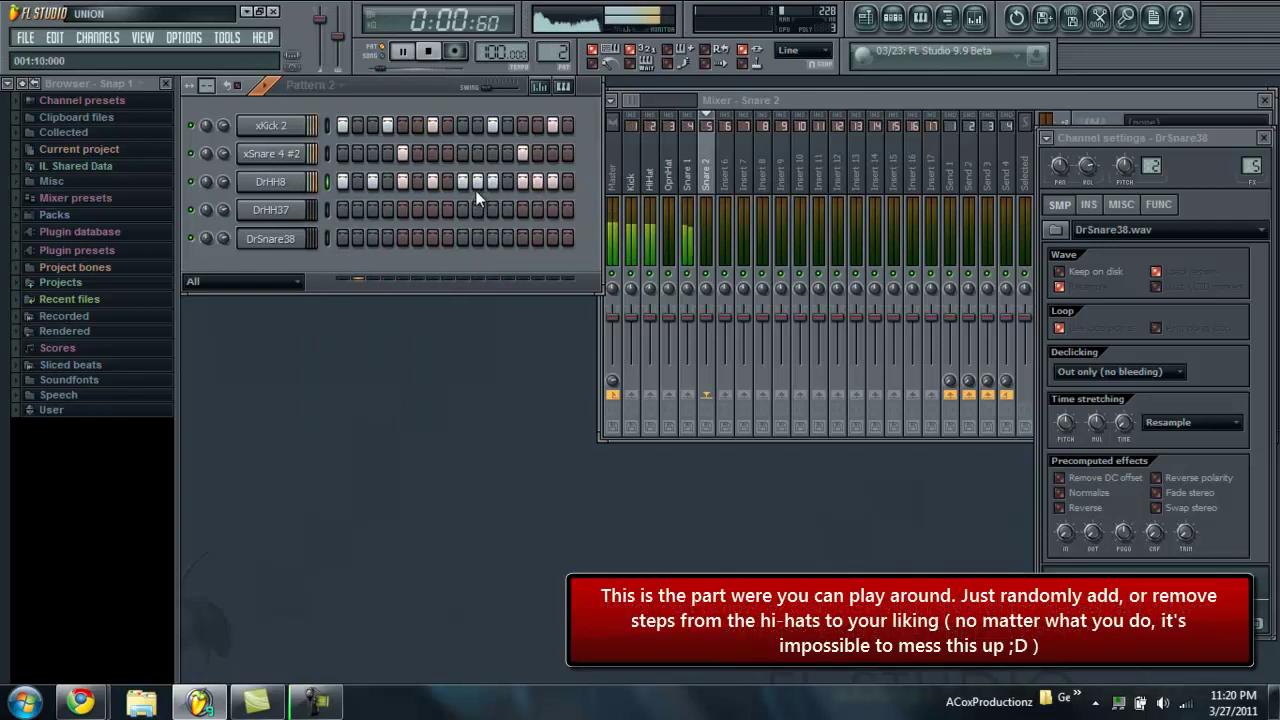
# Add DrHH8 hits on steps 12 and 16 and a DrHH37 hit on step 9, and stop playback.
pyautogui.click(507, 182)
pyautogui.click(567, 182)
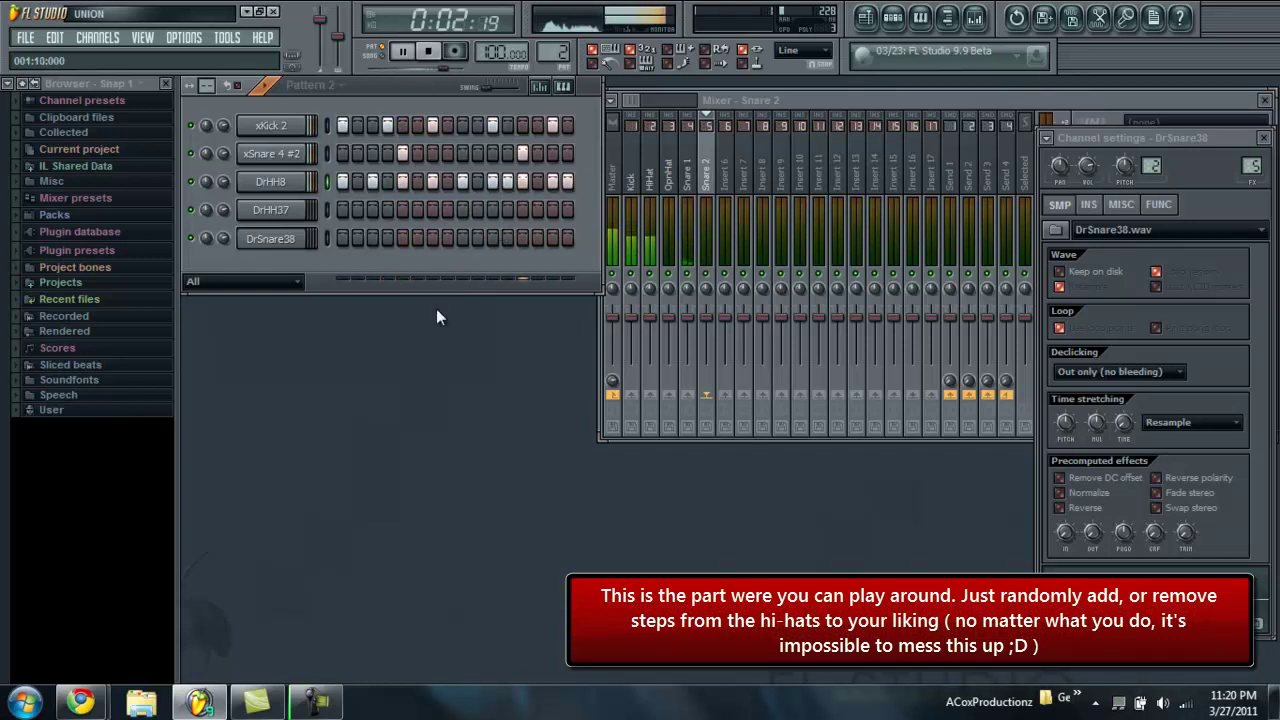
pyautogui.click(462, 210)
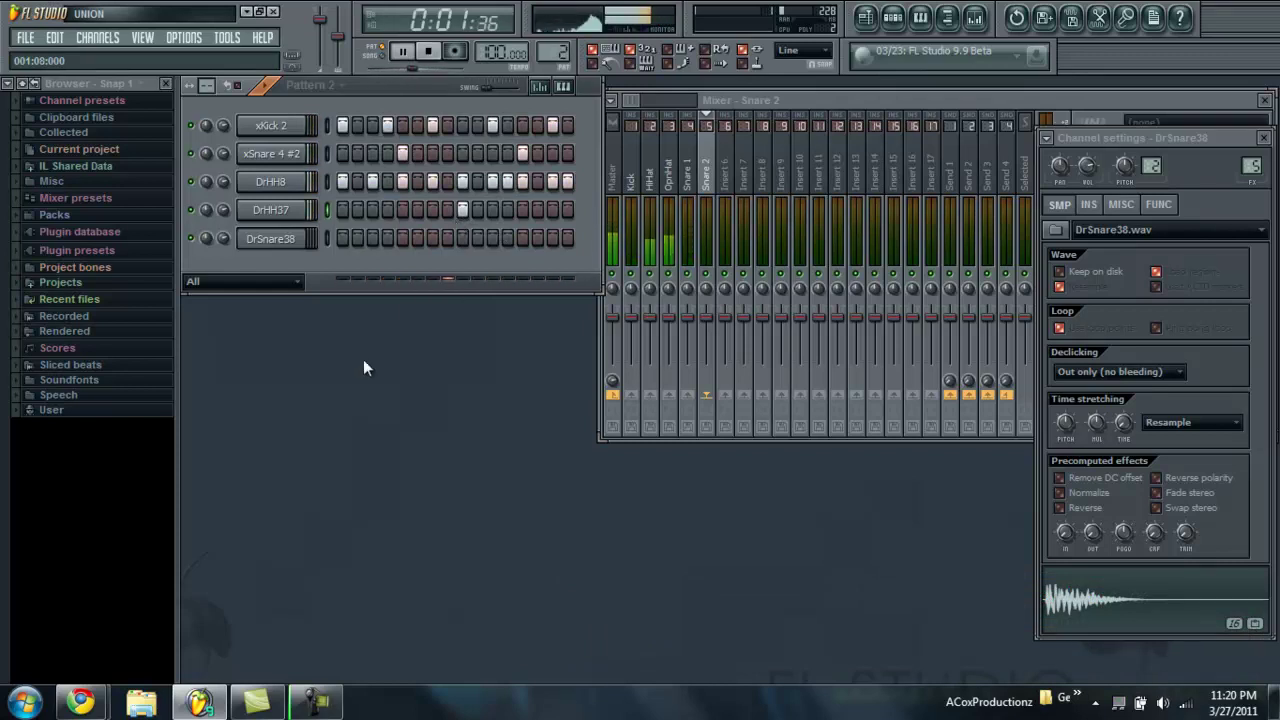
pyautogui.press('space')
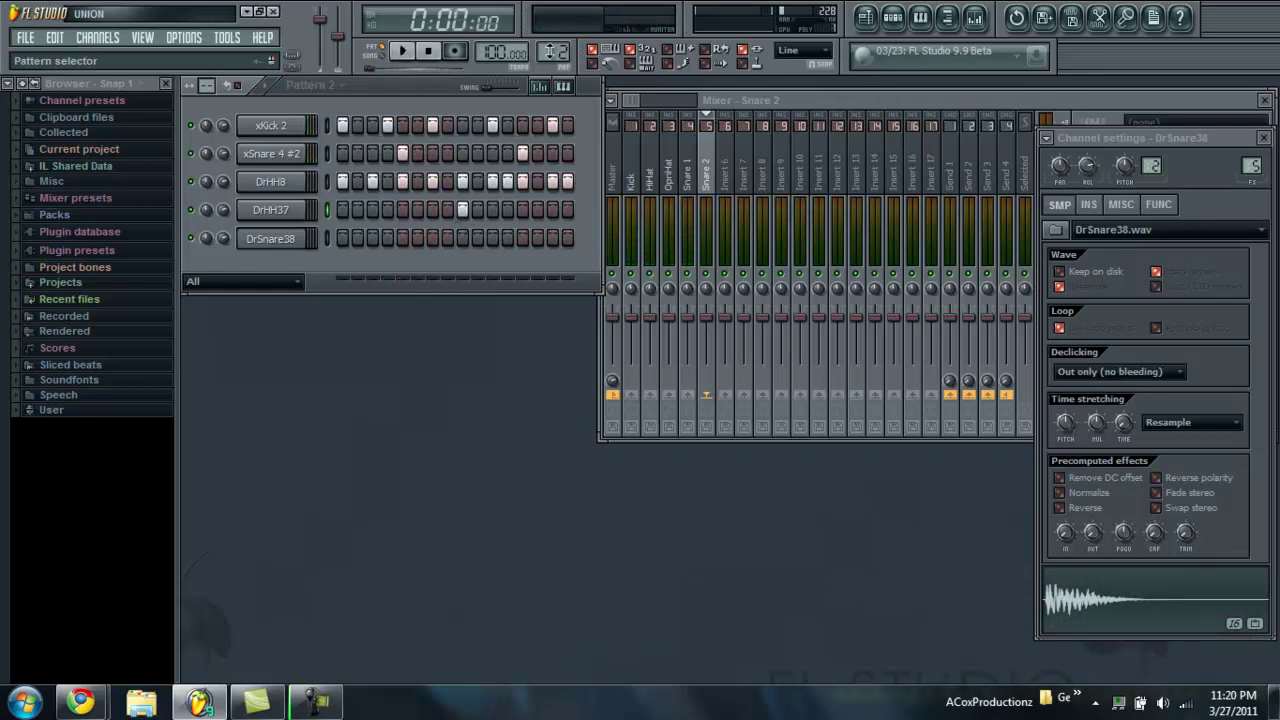
# Switch to Pattern 3, place xSnare 4 #2 on steps 5 and 13, and play it briefly.
pyautogui.moveTo(549, 47); pyautogui.dragTo(549, 40)
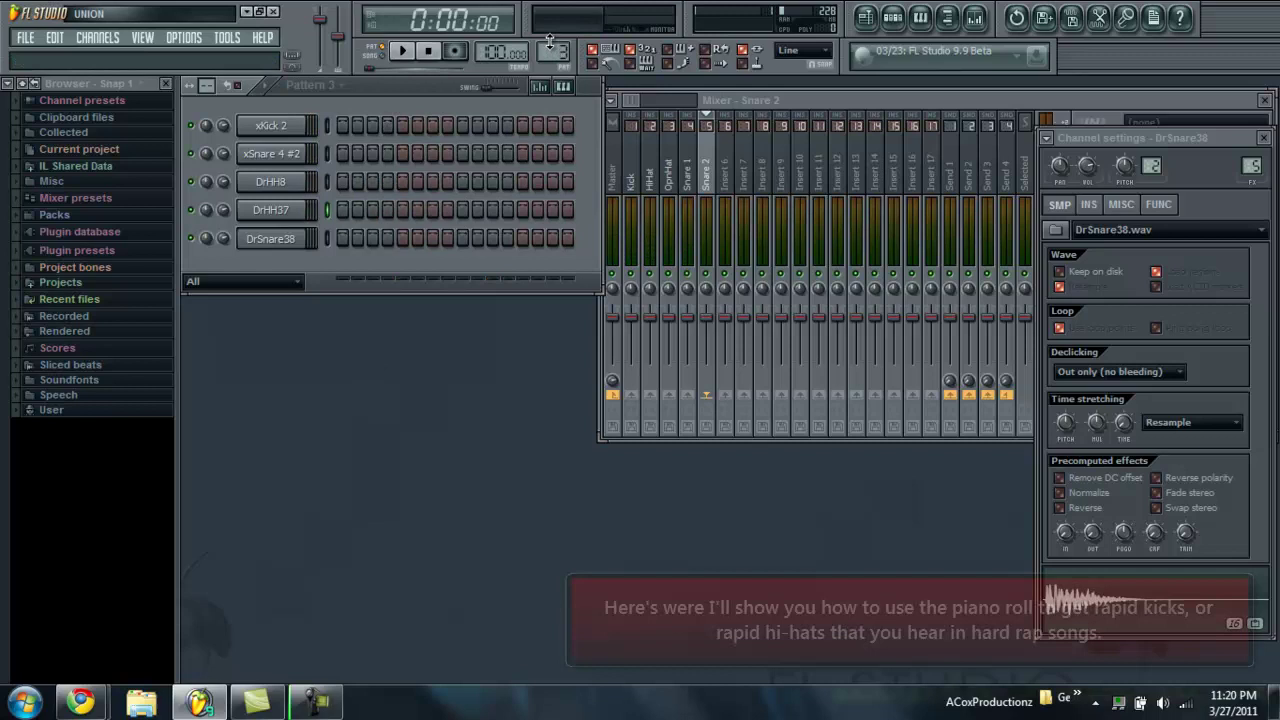
pyautogui.click(403, 154)
pyautogui.click(520, 153)
pyautogui.press('space')
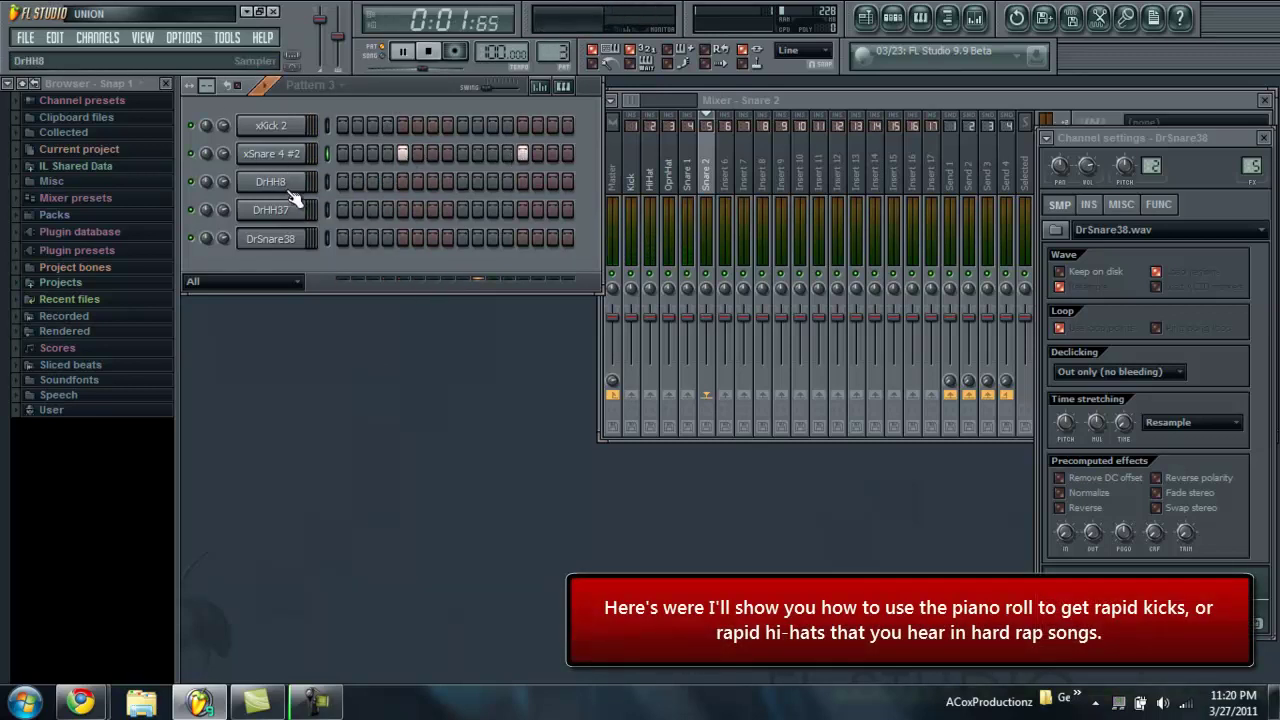
pyautogui.press('space')
pyautogui.rightClick(293, 132)
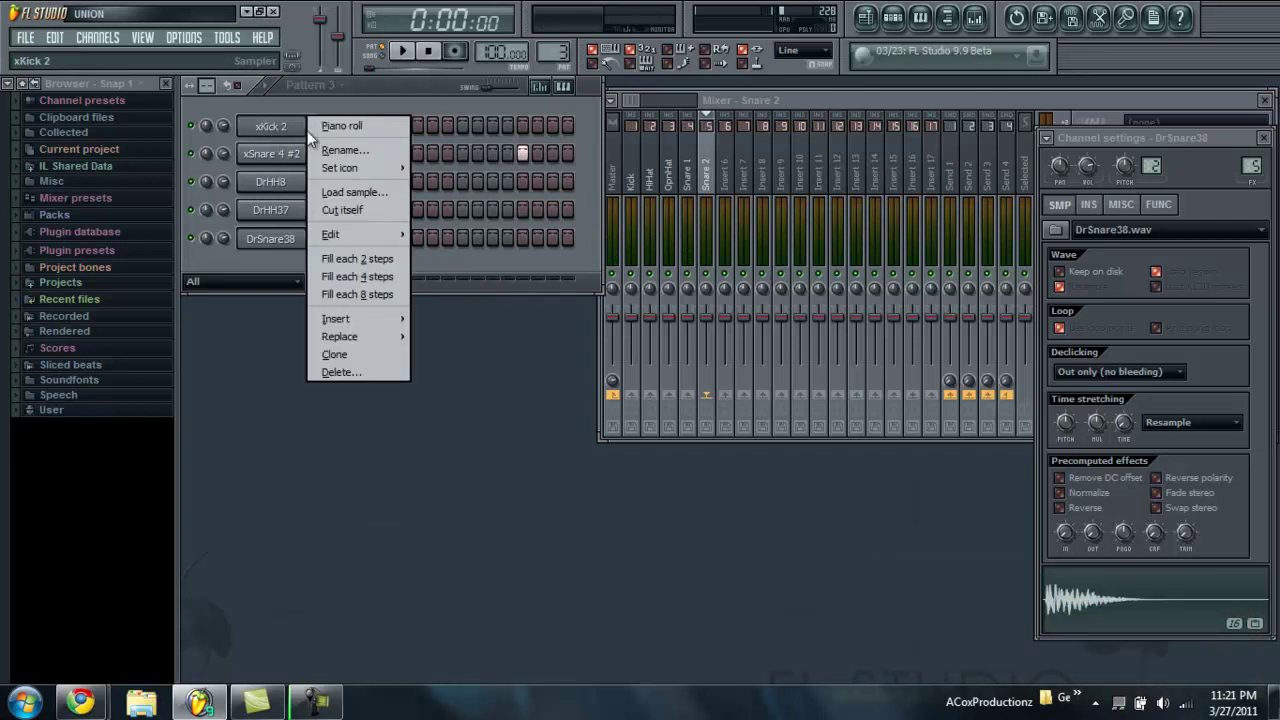
pyautogui.click(338, 126)
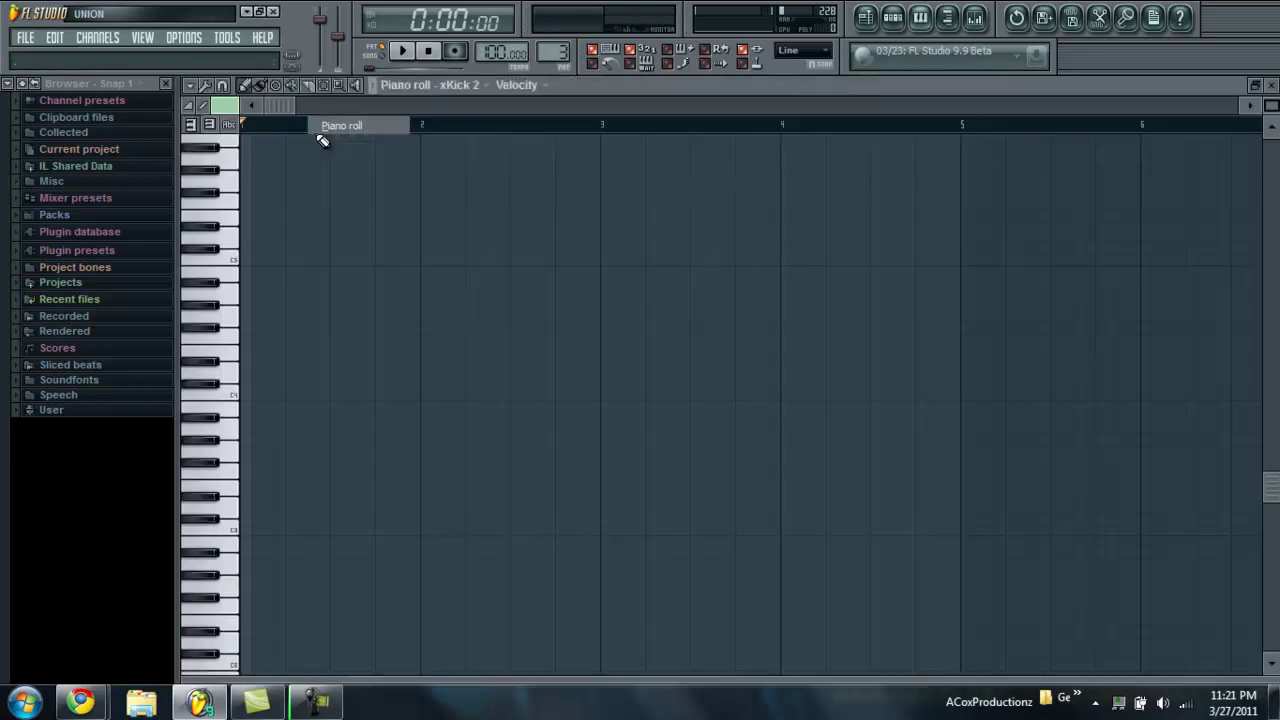
pyautogui.click(250, 261)
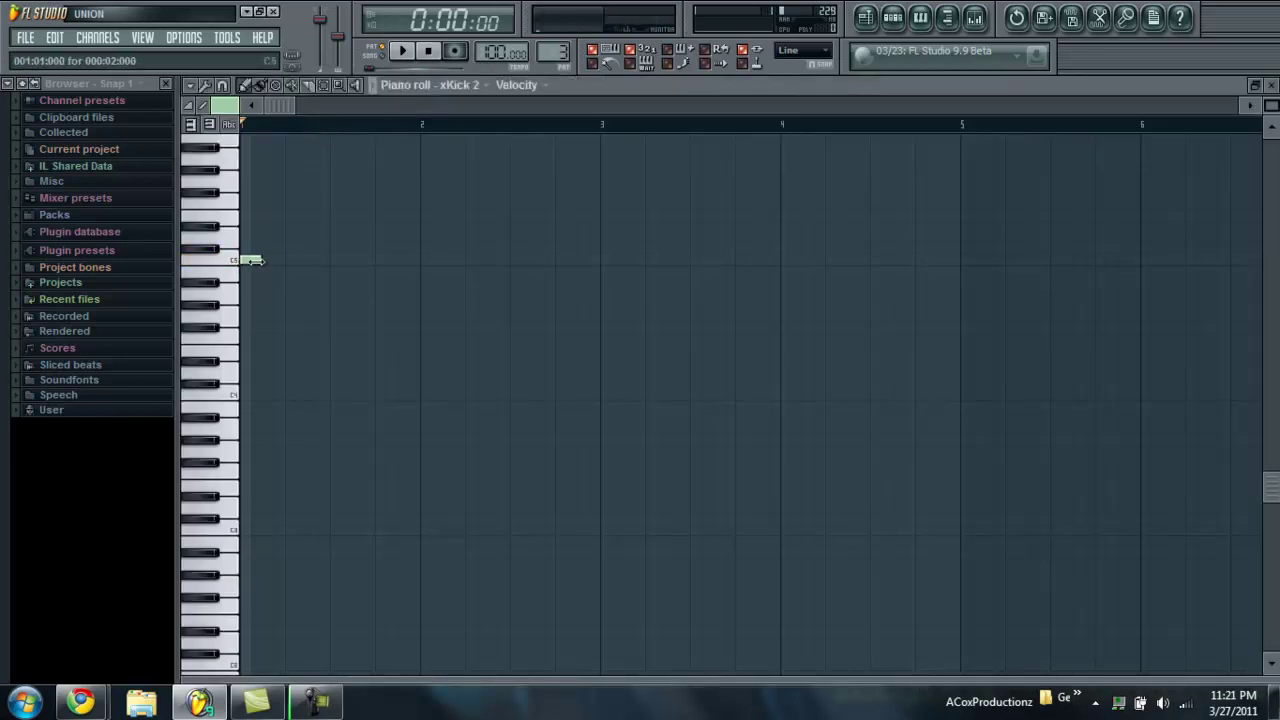
pyautogui.press('space')
pyautogui.click(1271, 85)
# Place xKick 2 on steps 1, 4, 7, 11 and 15 of Pattern 3 and play the pattern.
pyautogui.click(342, 125)
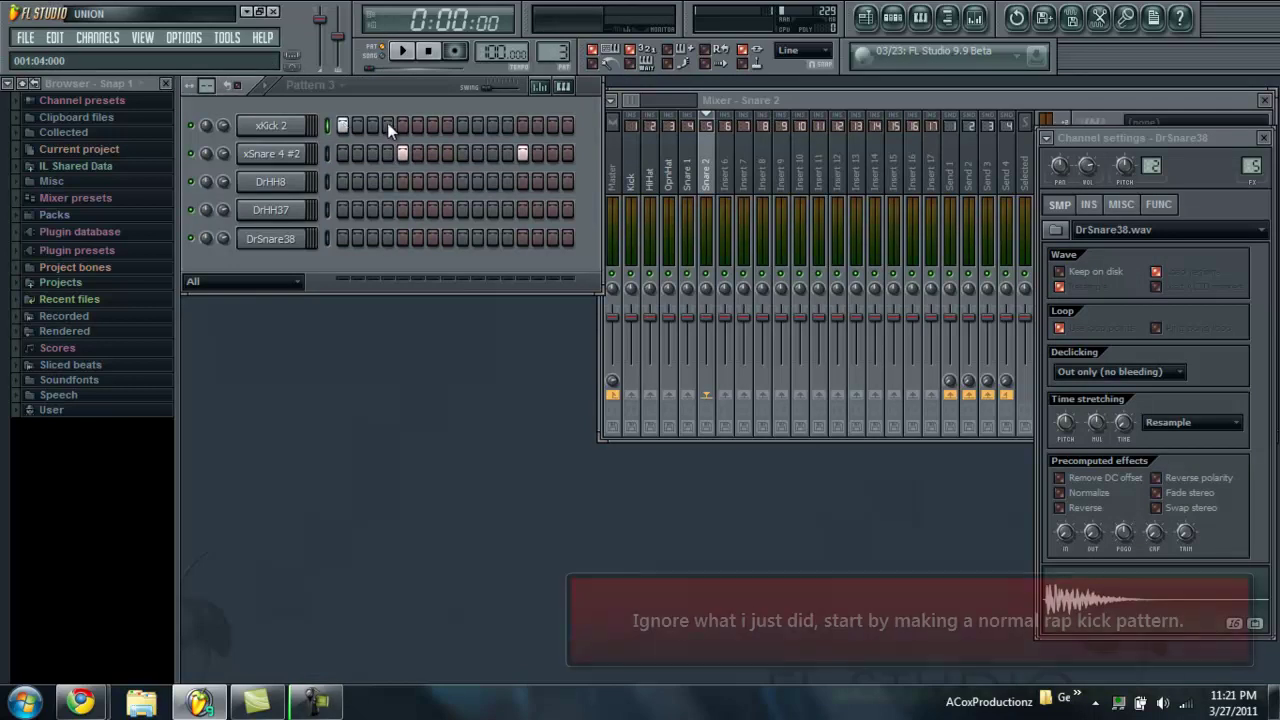
pyautogui.click(388, 125)
pyautogui.click(435, 127)
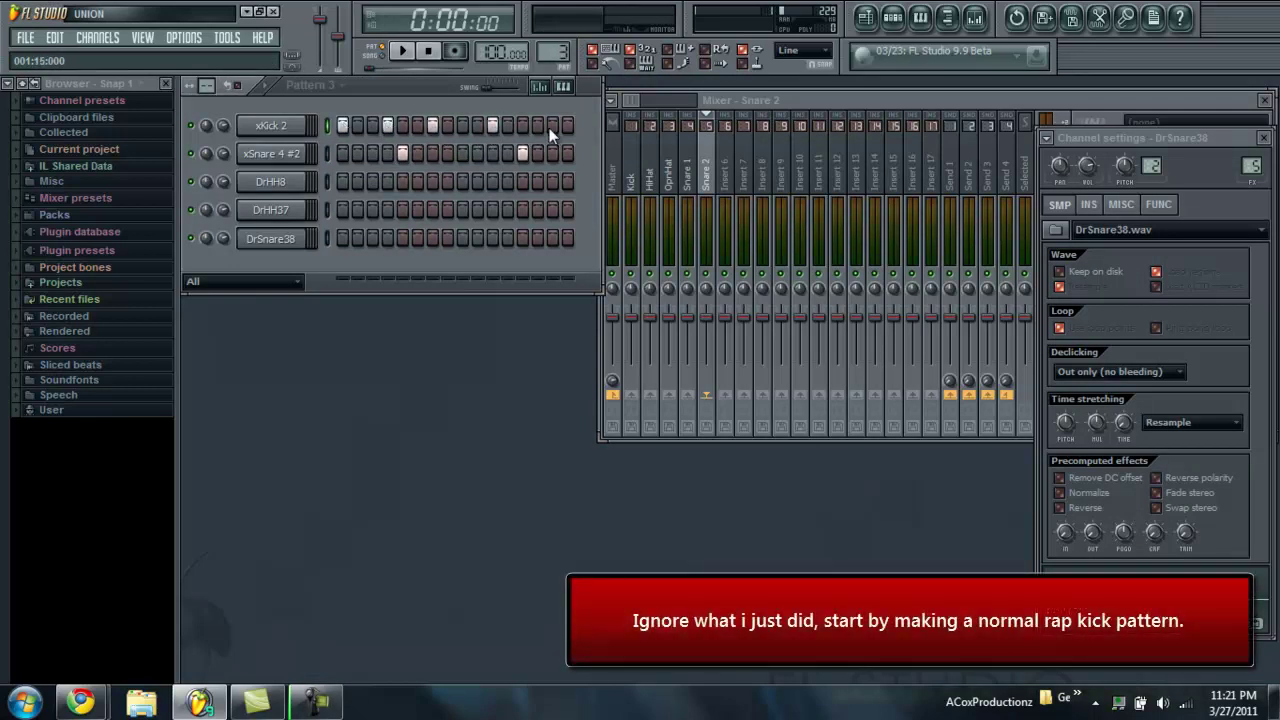
pyautogui.press('space')
# Send the xKick 2 steps to the piano roll and shorten all five C5 notes to half a step.
pyautogui.rightClick(288, 130)
pyautogui.click(358, 126)
pyautogui.press('space')
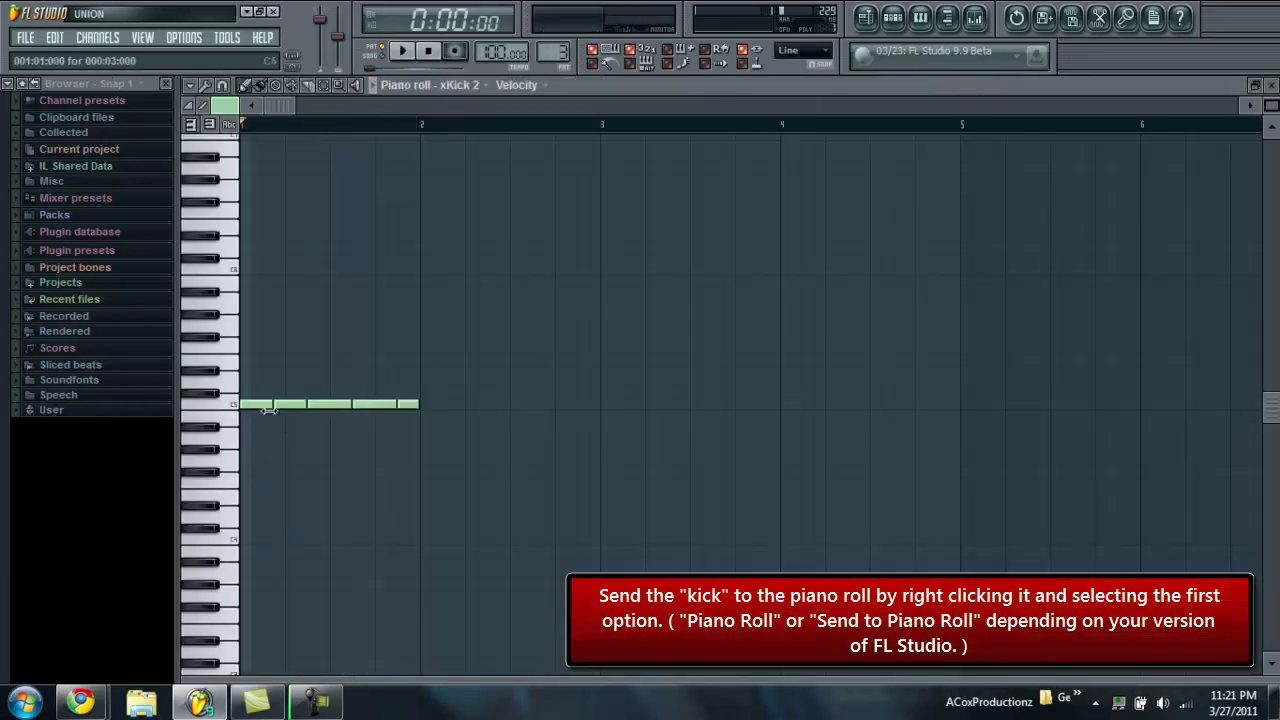
pyautogui.moveTo(300, 402); pyautogui.dragTo(272, 403)
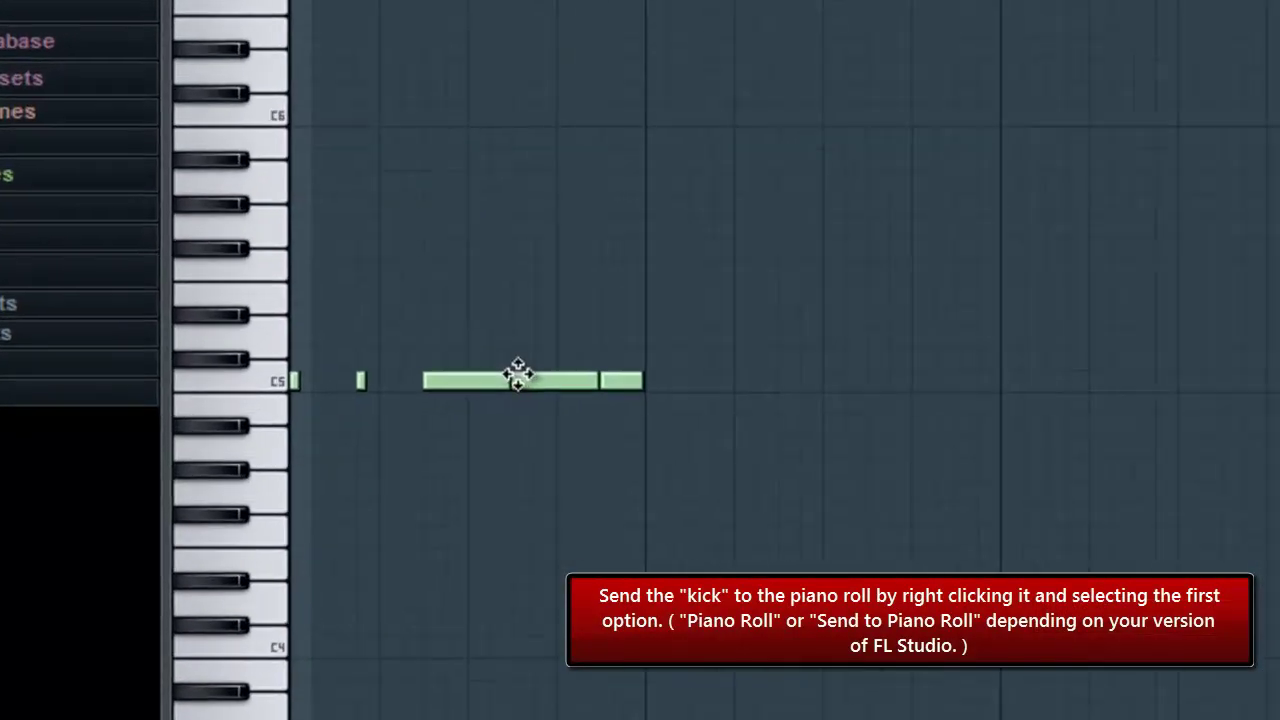
pyautogui.moveTo(431, 303); pyautogui.dragTo(565, 436)
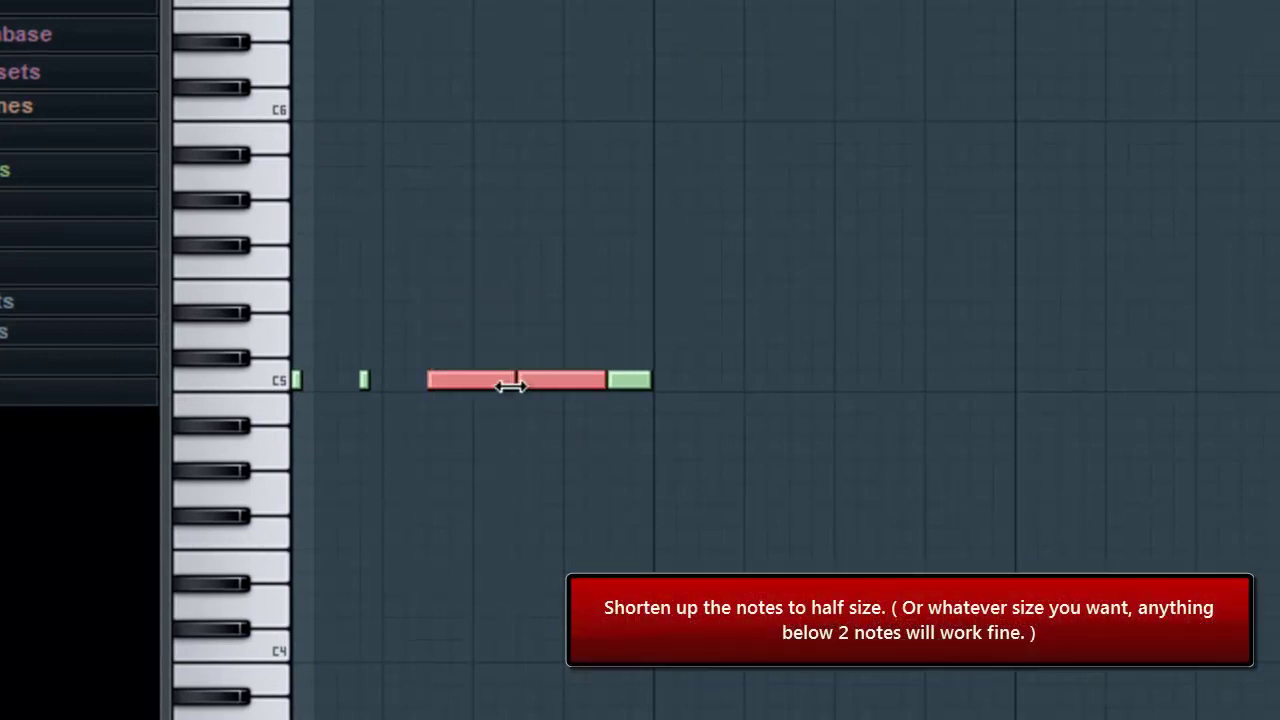
pyautogui.moveTo(508, 380); pyautogui.dragTo(443, 386)
pyautogui.moveTo(645, 381); pyautogui.dragTo(615, 382)
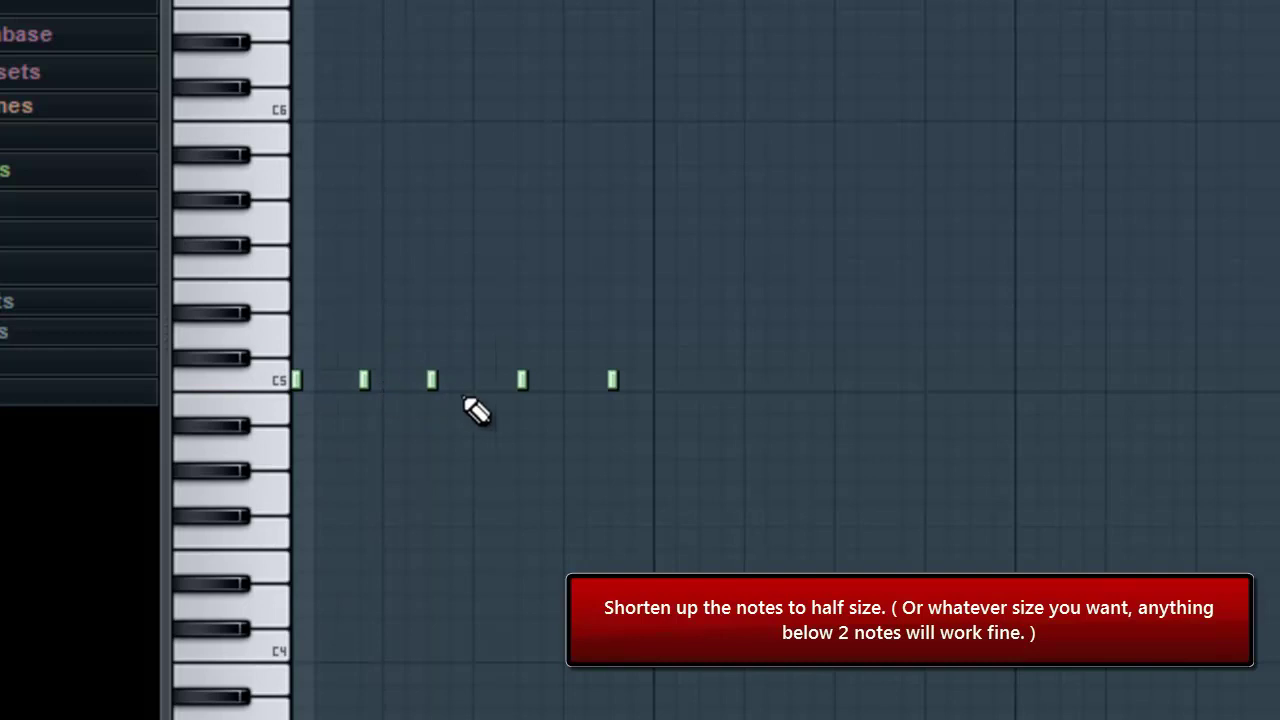
# Add short C5 xKick 2 notes on steps 8, 12, 14 and 16 for rapid kicks and play the pattern.
pyautogui.moveTo(534, 381); pyautogui.dragTo(564, 383)
pyautogui.press('space')
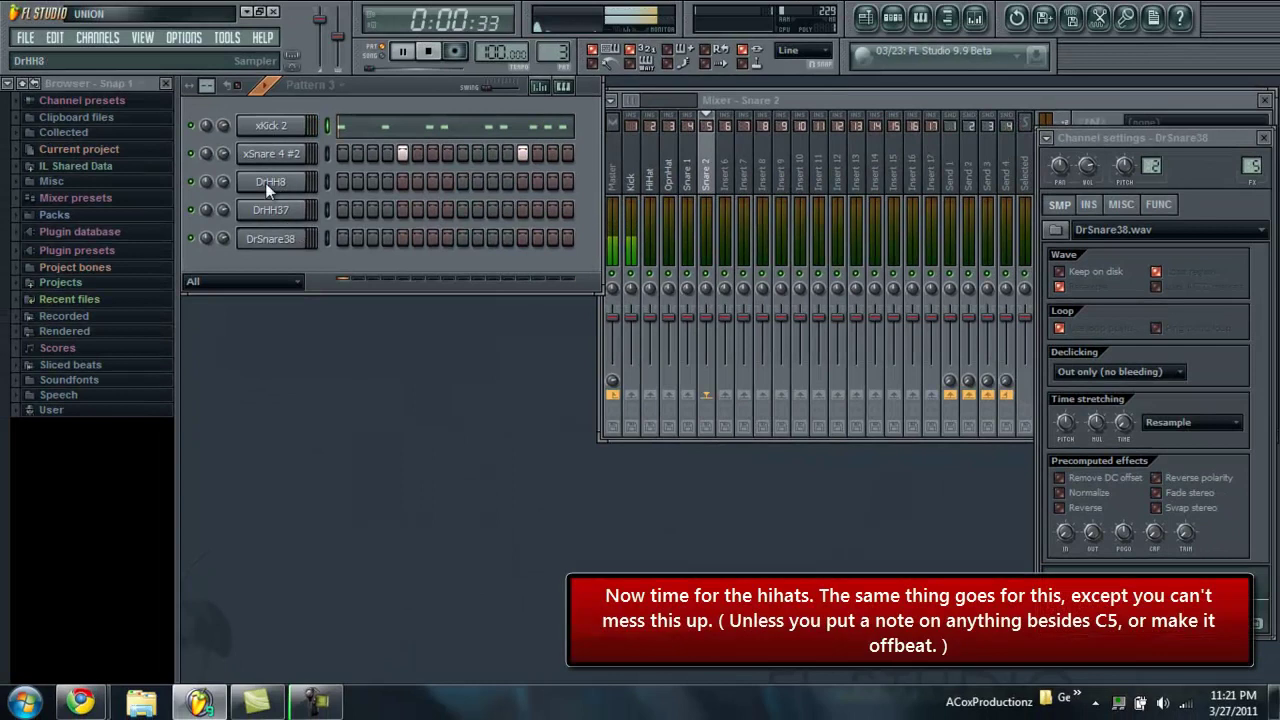
# Open DrHH8 in the piano roll and draw half-step C5 notes on steps 1, 3 and 7, with rapid three-note runs from steps 5 and 9.
pyautogui.rightClick(268, 183)
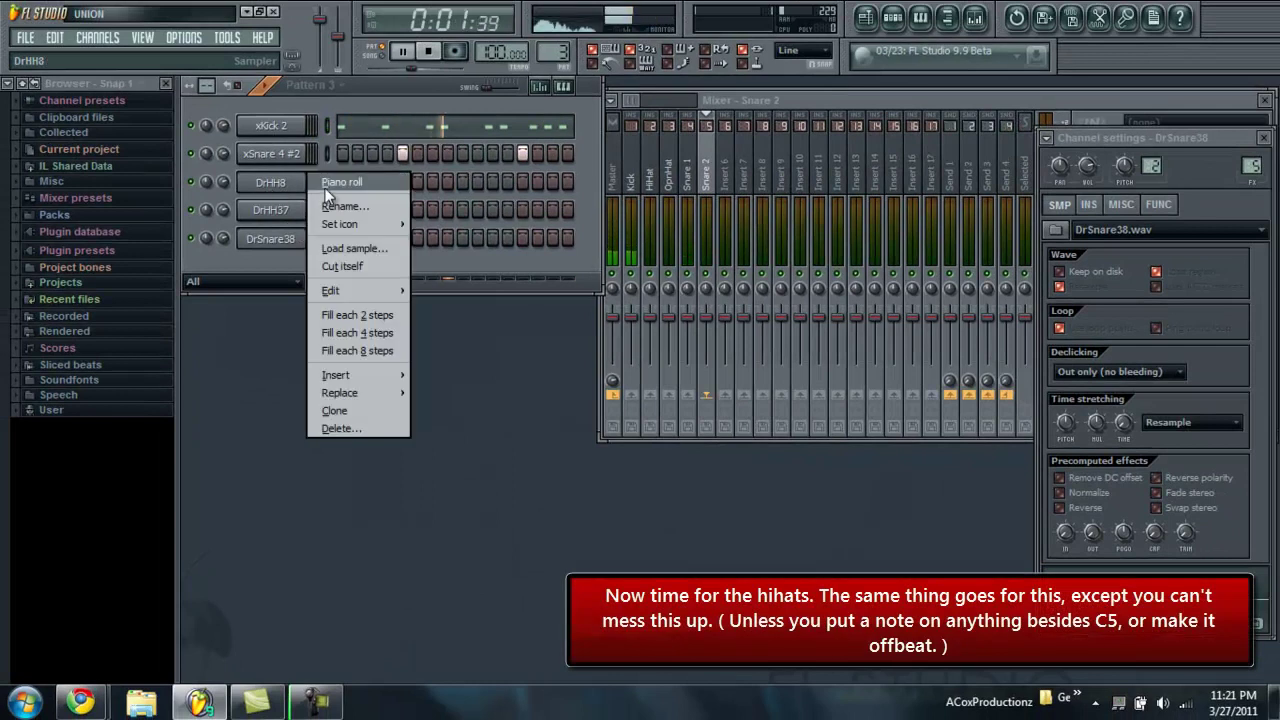
pyautogui.click(271, 191)
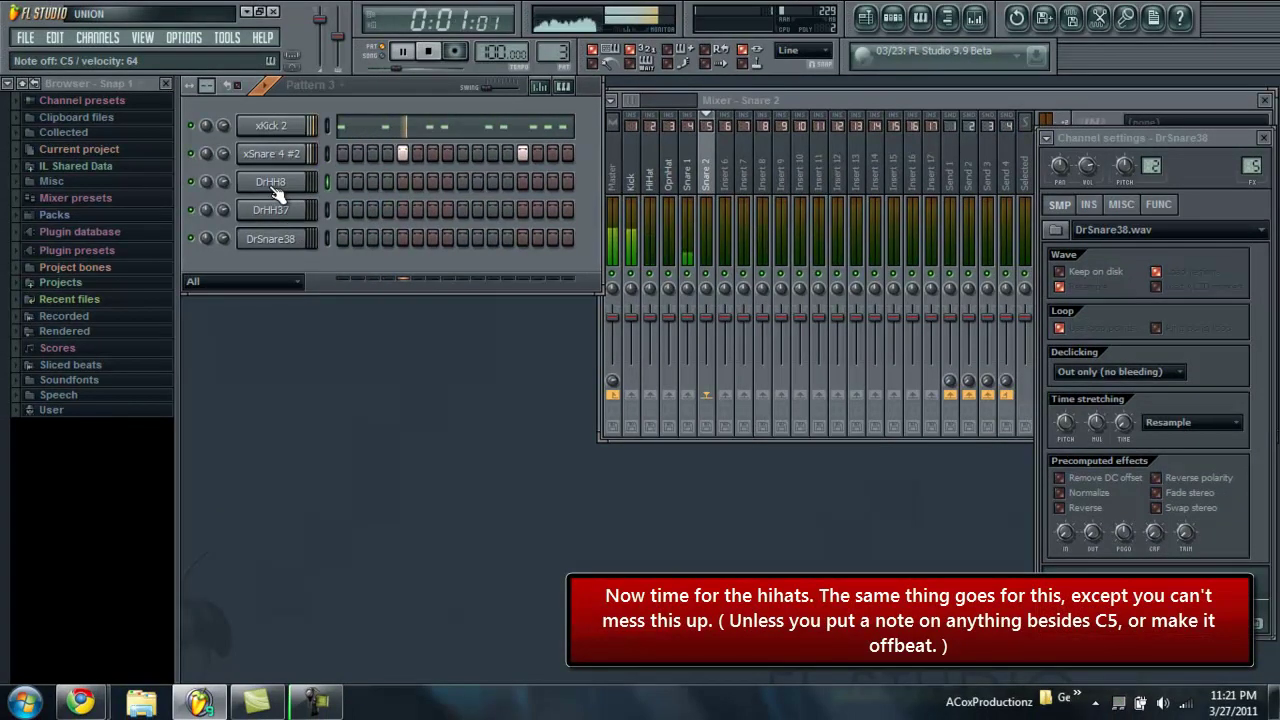
pyautogui.rightClick(270, 187)
pyautogui.click(334, 182)
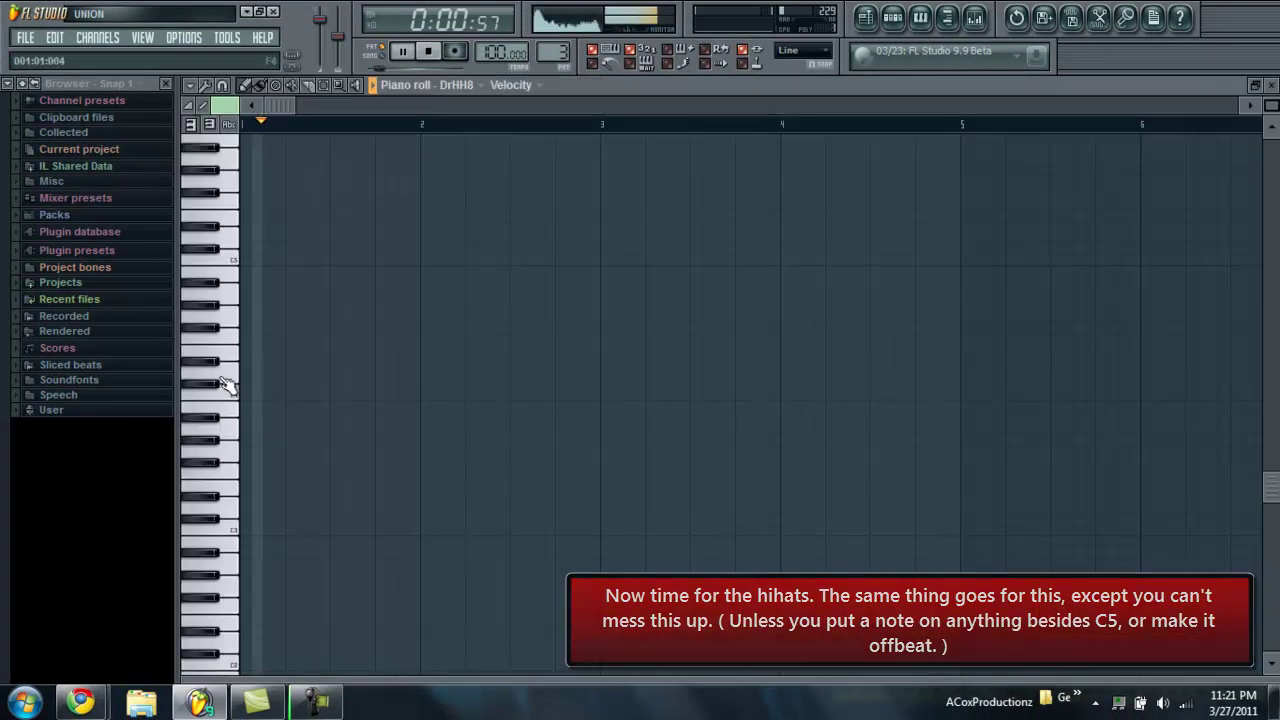
pyautogui.press('space')
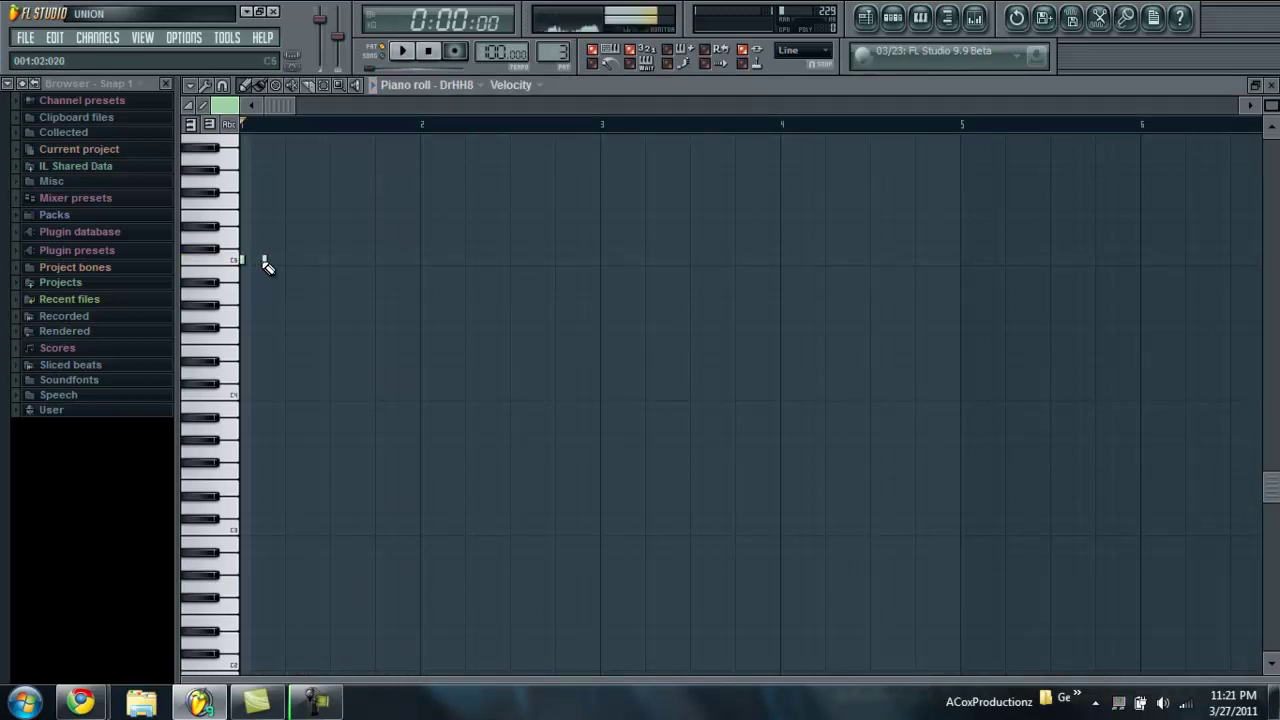
pyautogui.click(288, 264)
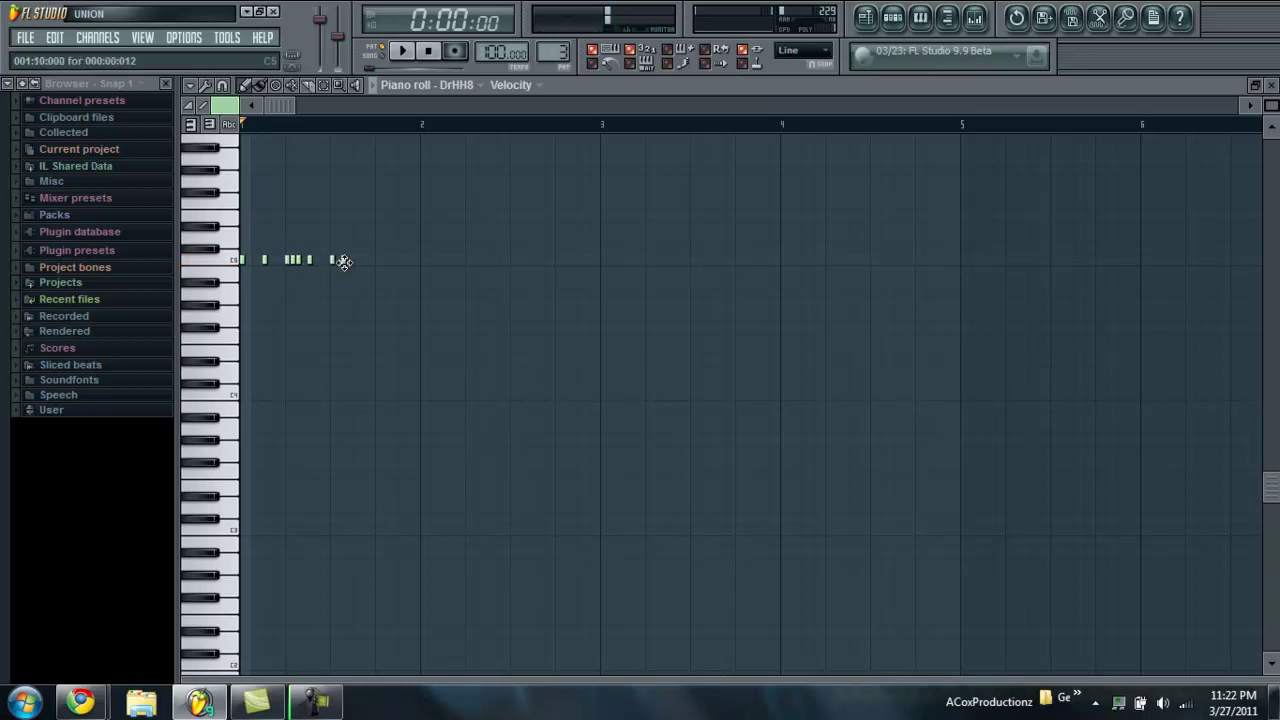
pyautogui.click(343, 262)
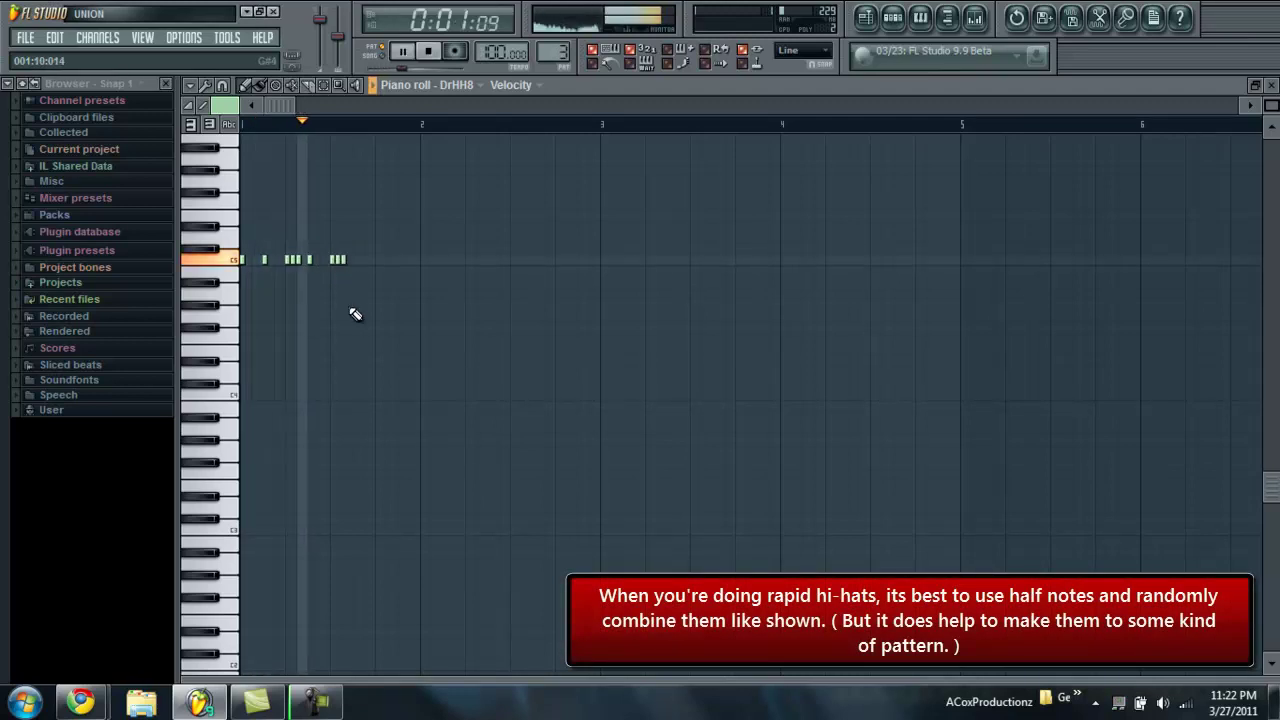
# Fill in DrHH8's C5 notes on steps 8, 11 and 12 with a rapid run from step 13, finish on step 16, and close the piano roll.
pyautogui.press('space')
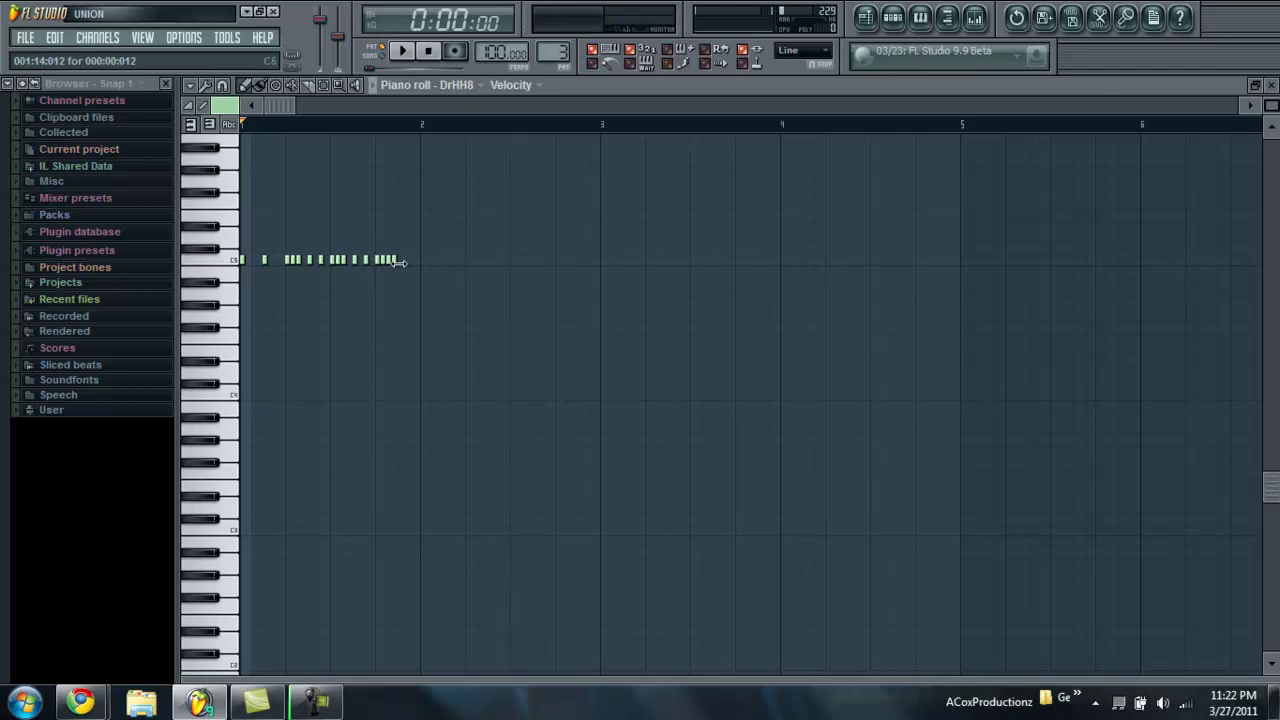
pyautogui.press('space')
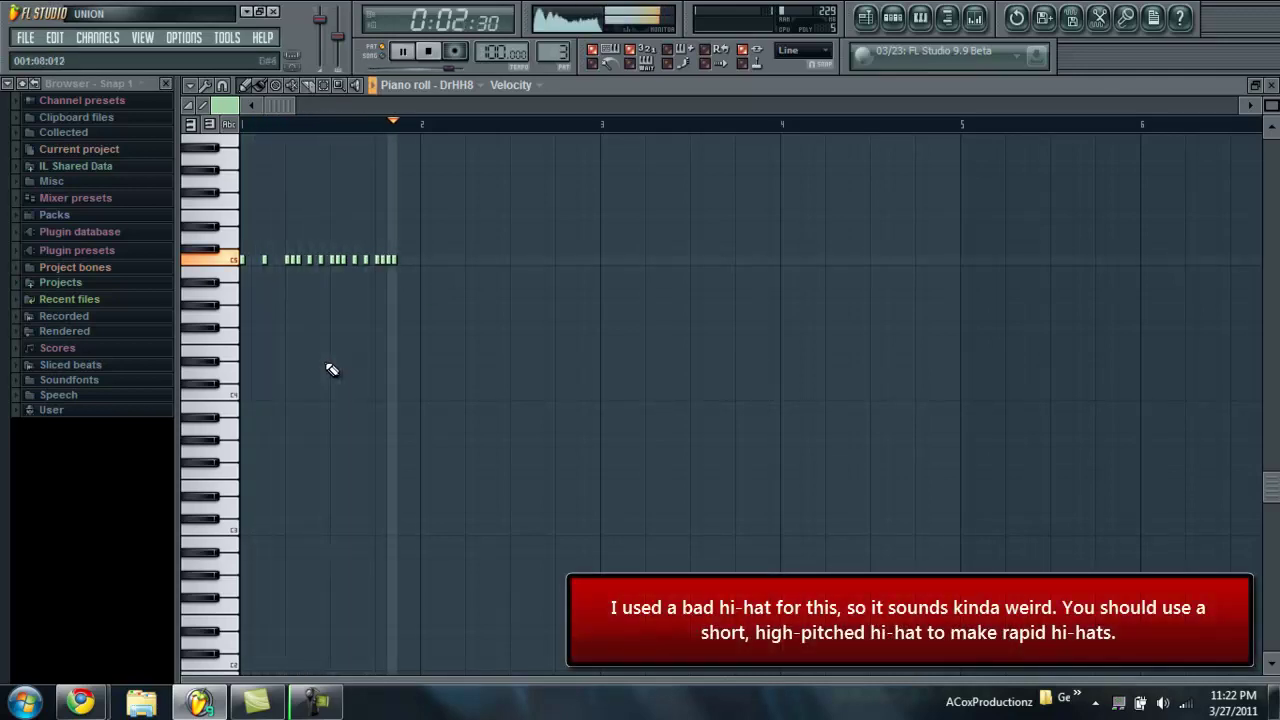
pyautogui.doubleClick(400, 258)
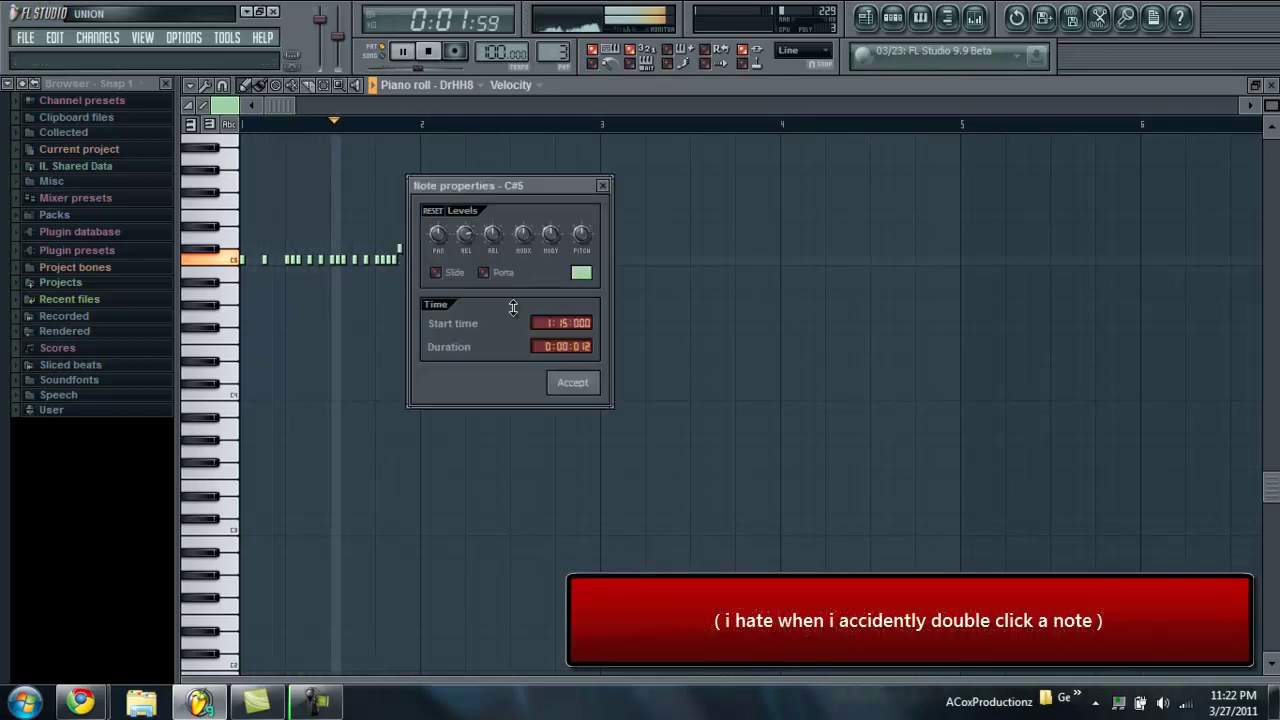
pyautogui.click(573, 381)
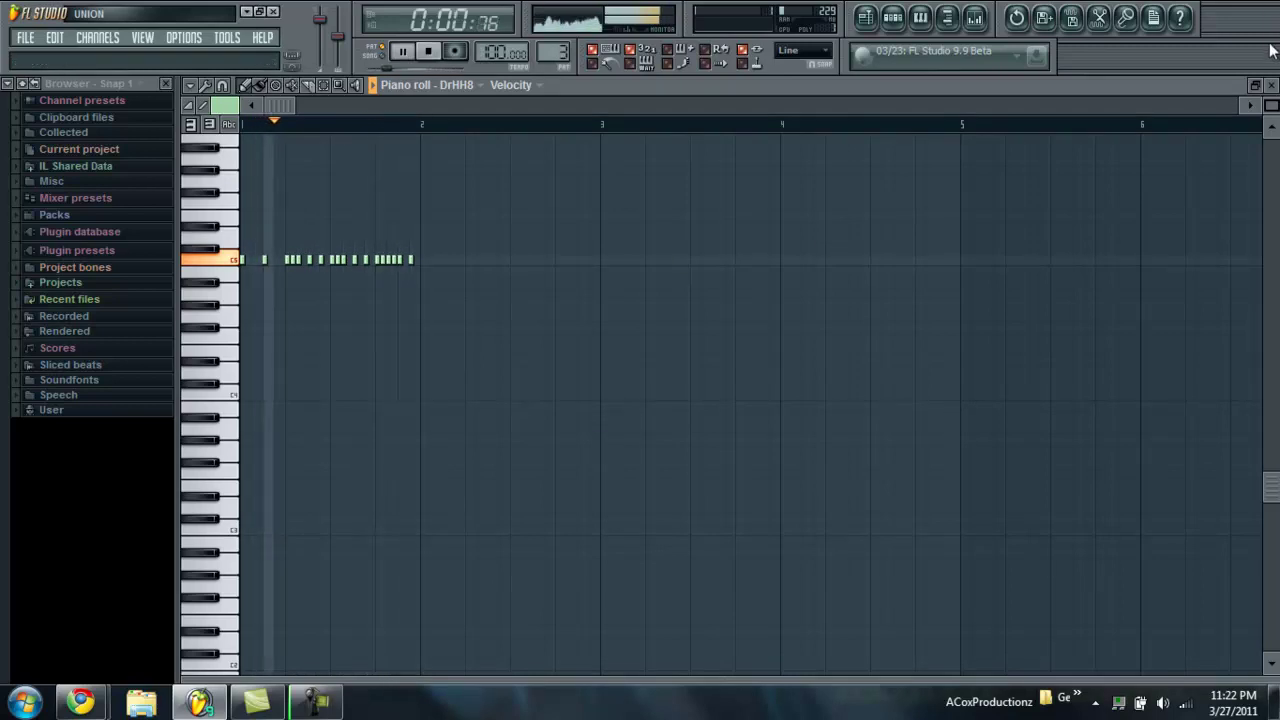
pyautogui.click(1271, 86)
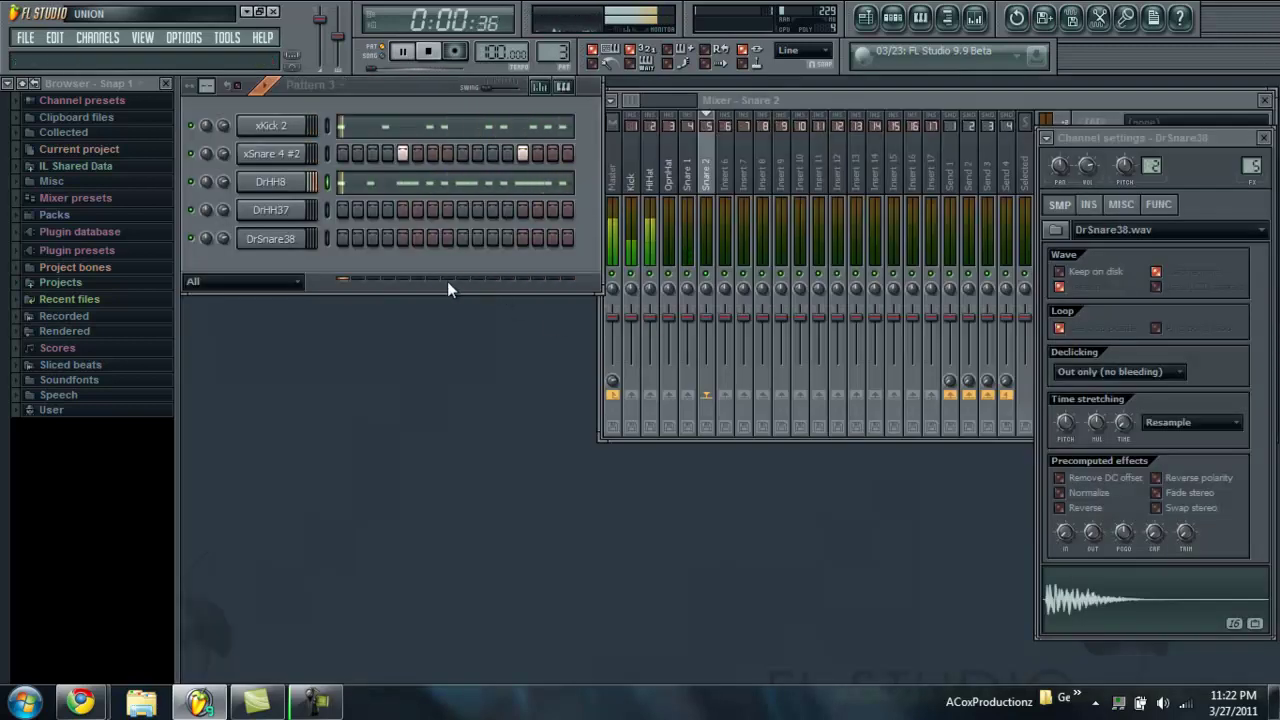
# Restart playback of Pattern 3 and slightly lower the HiHat track's volume in the mixer.
pyautogui.press('space')
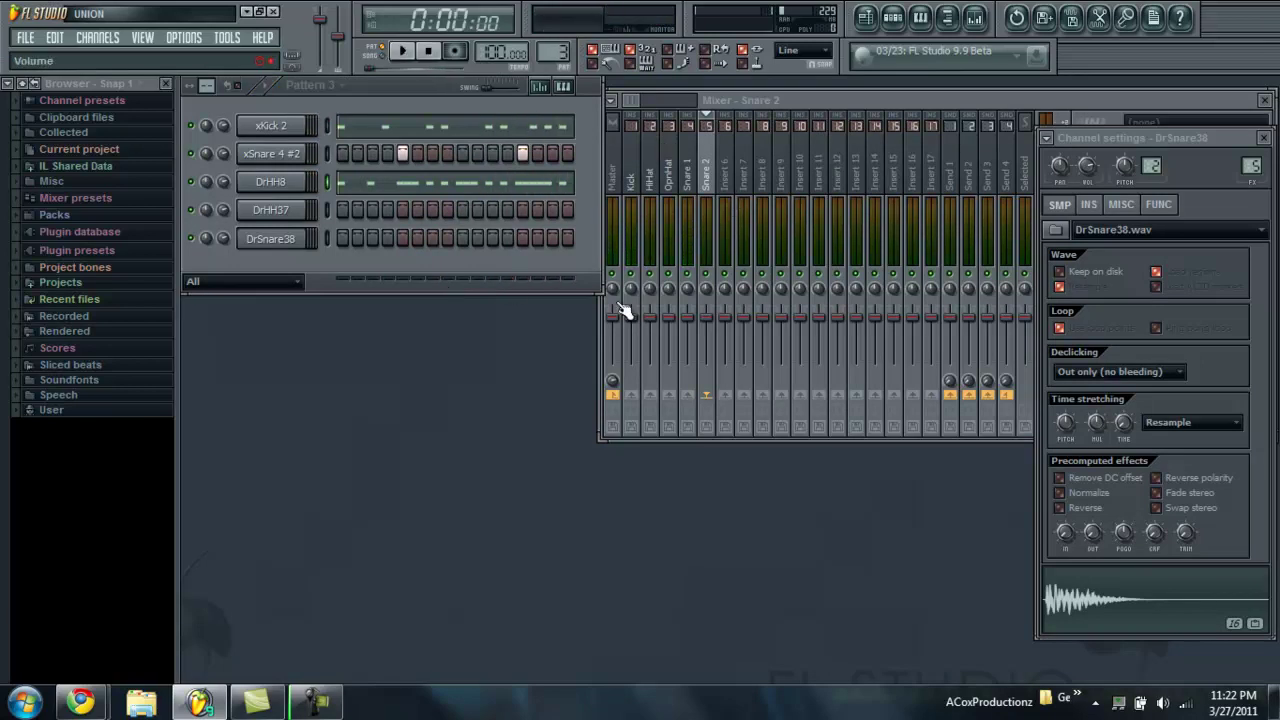
pyautogui.press('space')
pyautogui.moveTo(636, 318)
pyautogui.mouseDown()
pyautogui.moveTo(640, 356)
pyautogui.moveTo(634, 320)
pyautogui.moveTo(652, 343)
pyautogui.moveTo(651, 324)
pyautogui.mouseUp()
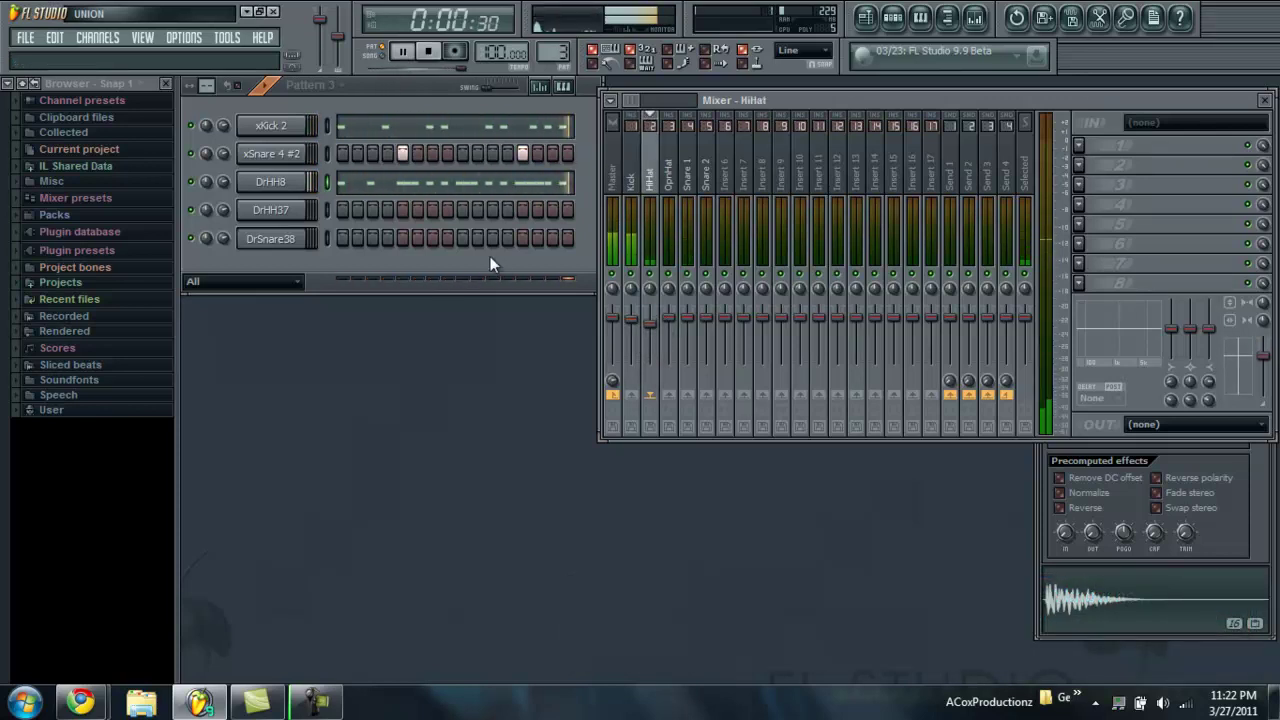
# Add a DrHH37 hit on step 13, toggle the xSnare 4 #2 hit there off and back on, and stop playback.
pyautogui.click(527, 205)
pyautogui.click(522, 156)
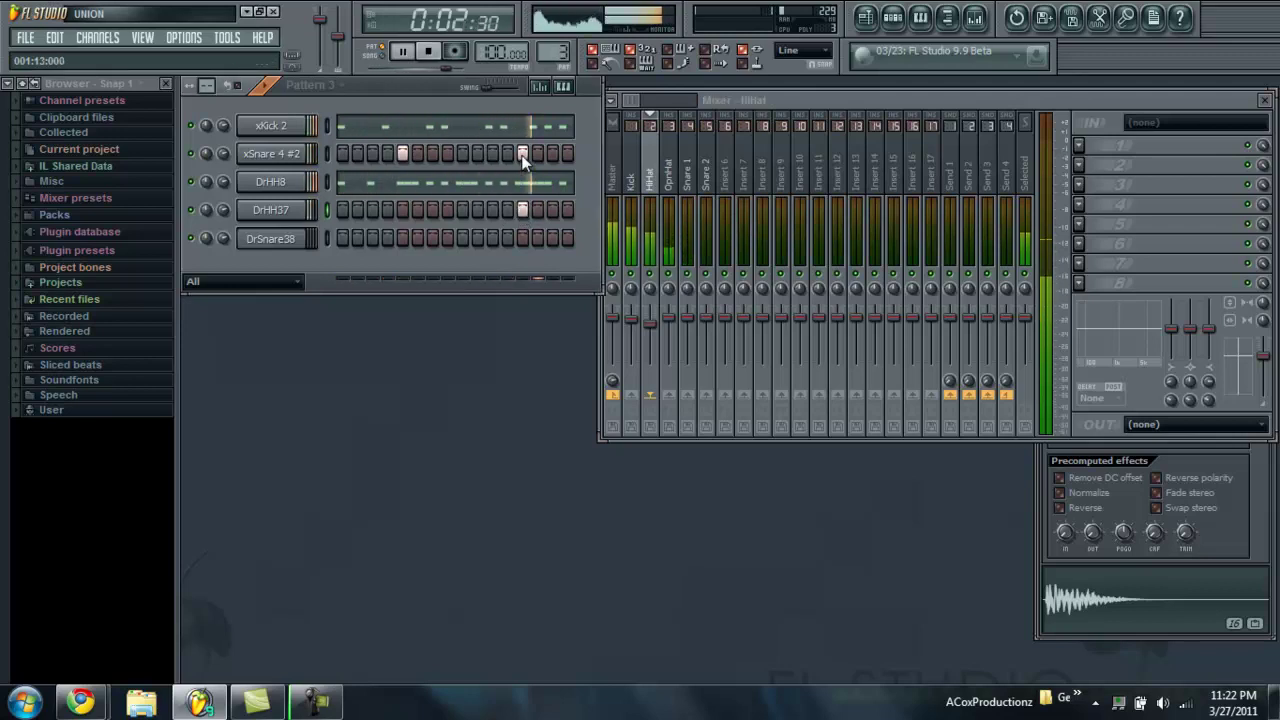
pyautogui.click(527, 157)
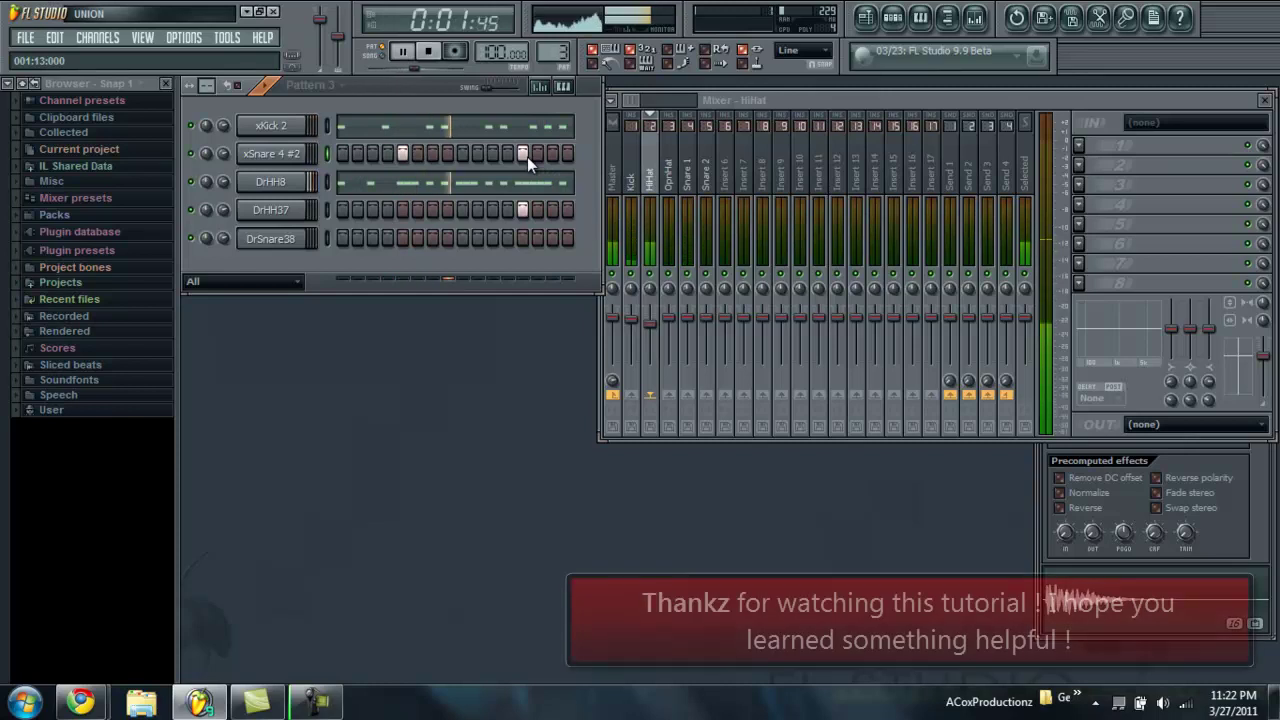
pyautogui.press('space')
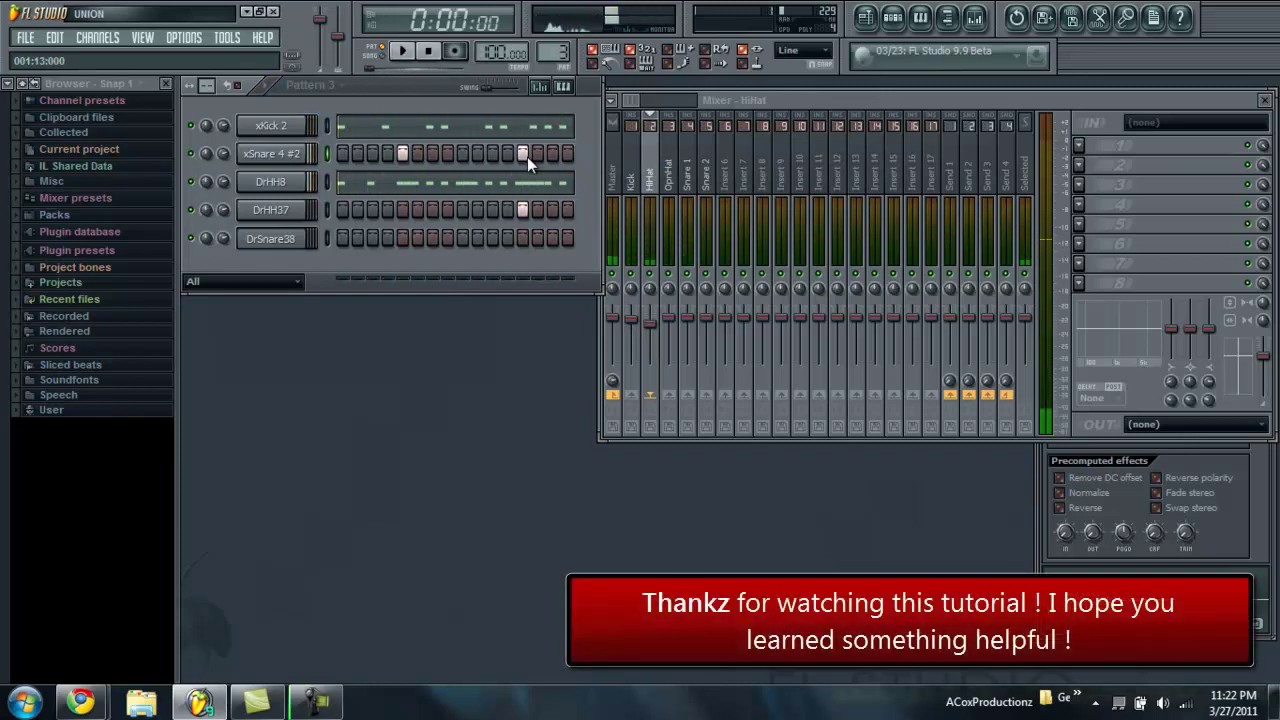